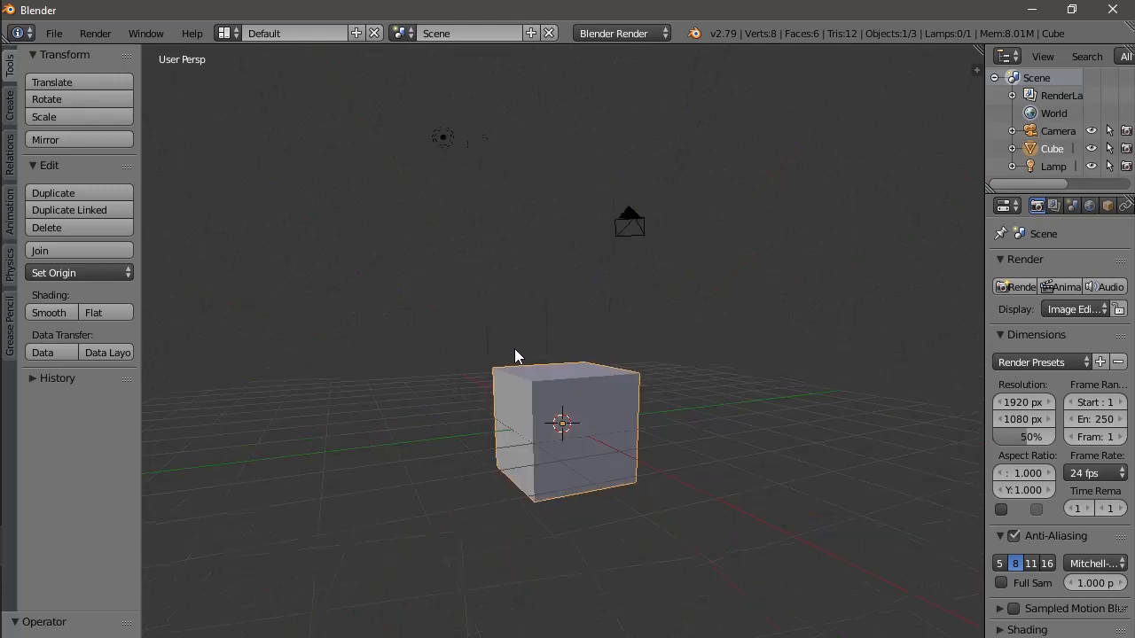
Delete the default cube and add a cylinder mesh in its place.
right_click(553, 384)
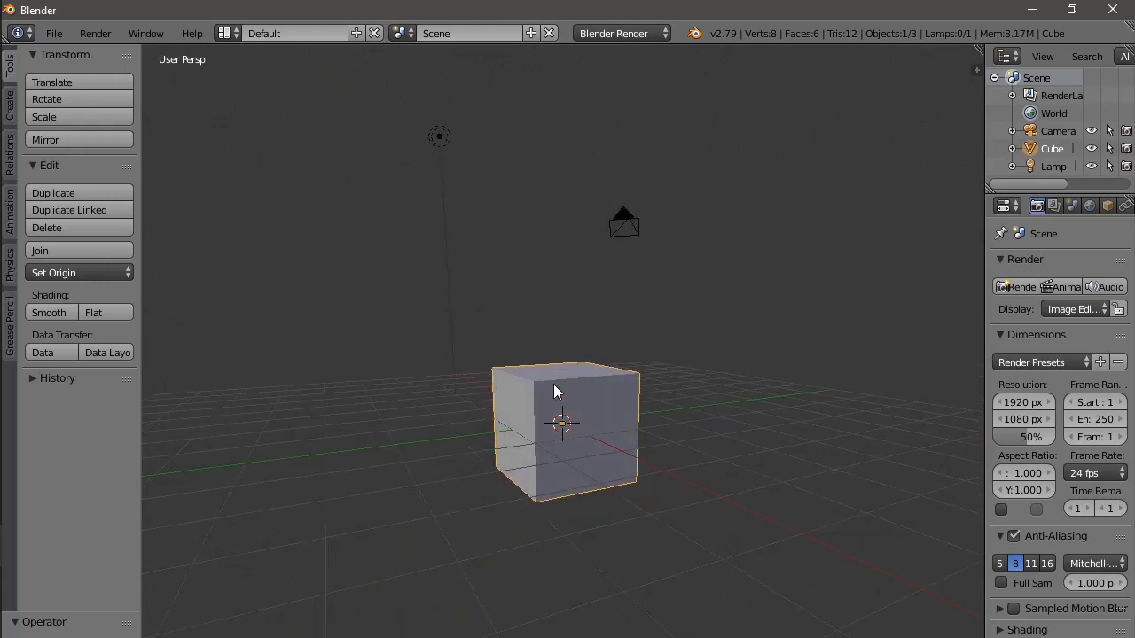
key("x")
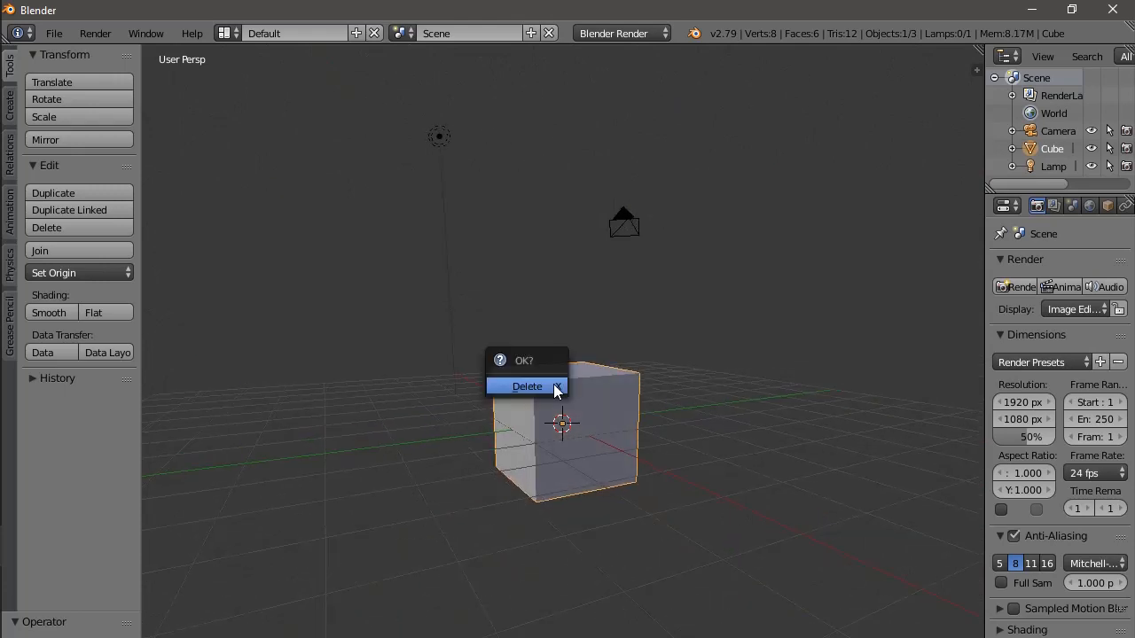
left_click(553, 384)
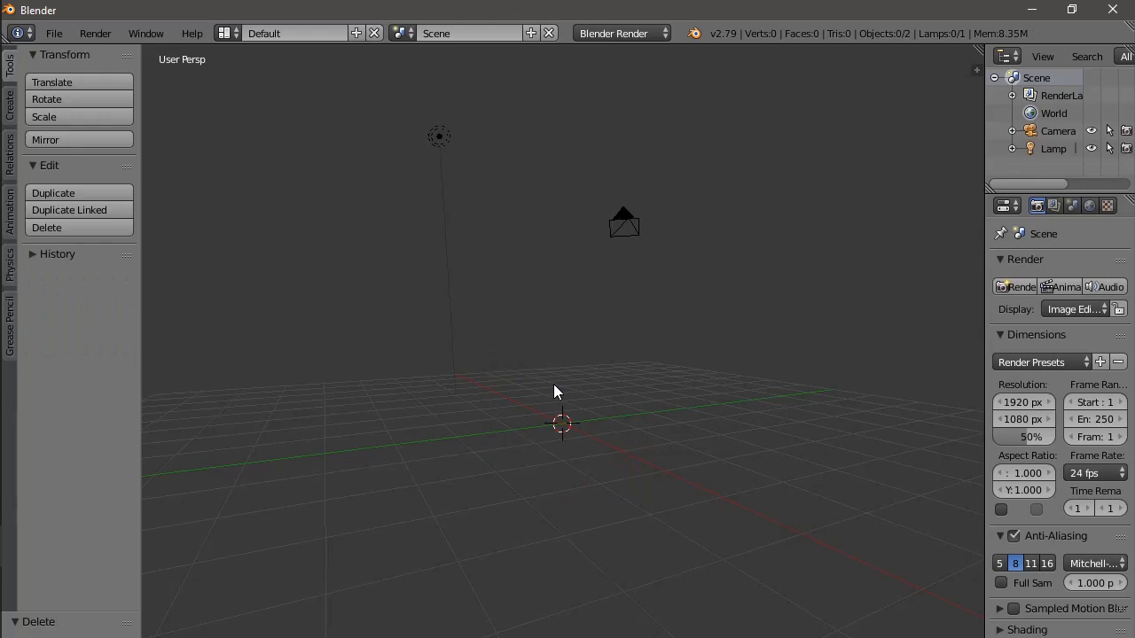
key("shift+a")
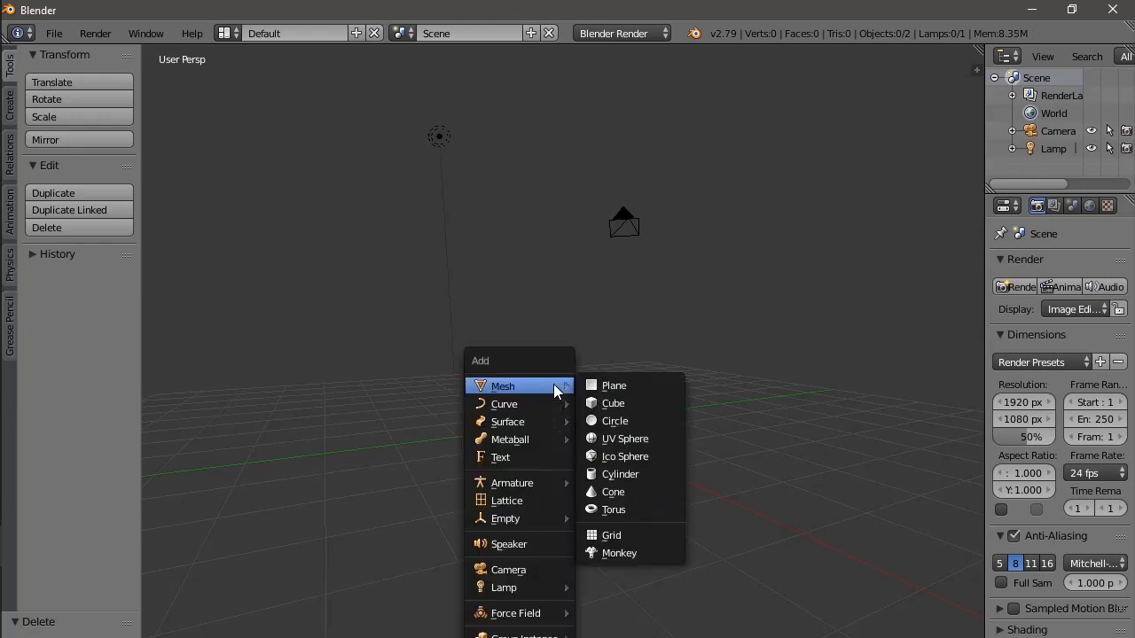
left_click(613, 476)
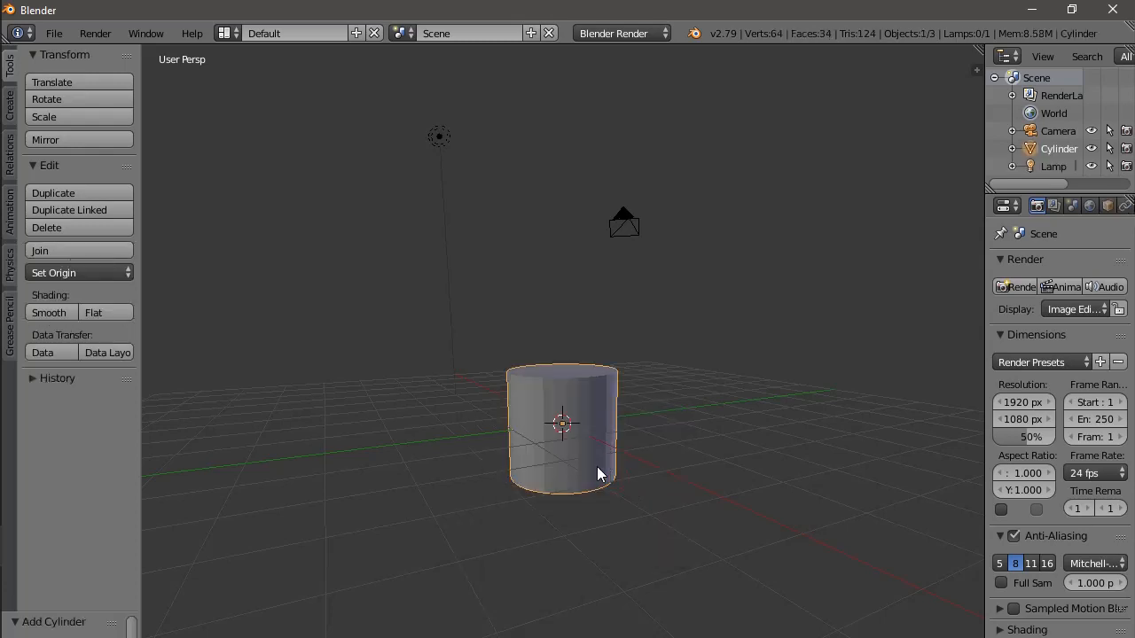
Show the cylinder in wireframe from the front and enter Edit Mode.
middle_click_drag(597, 466, 686, 396)
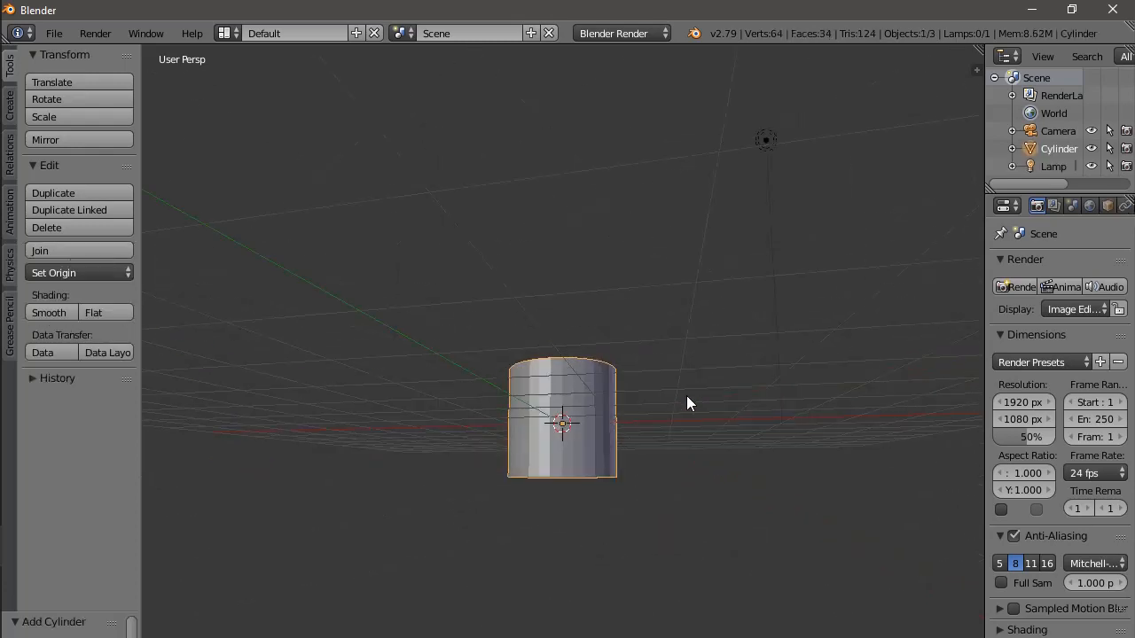
key("KP_1")
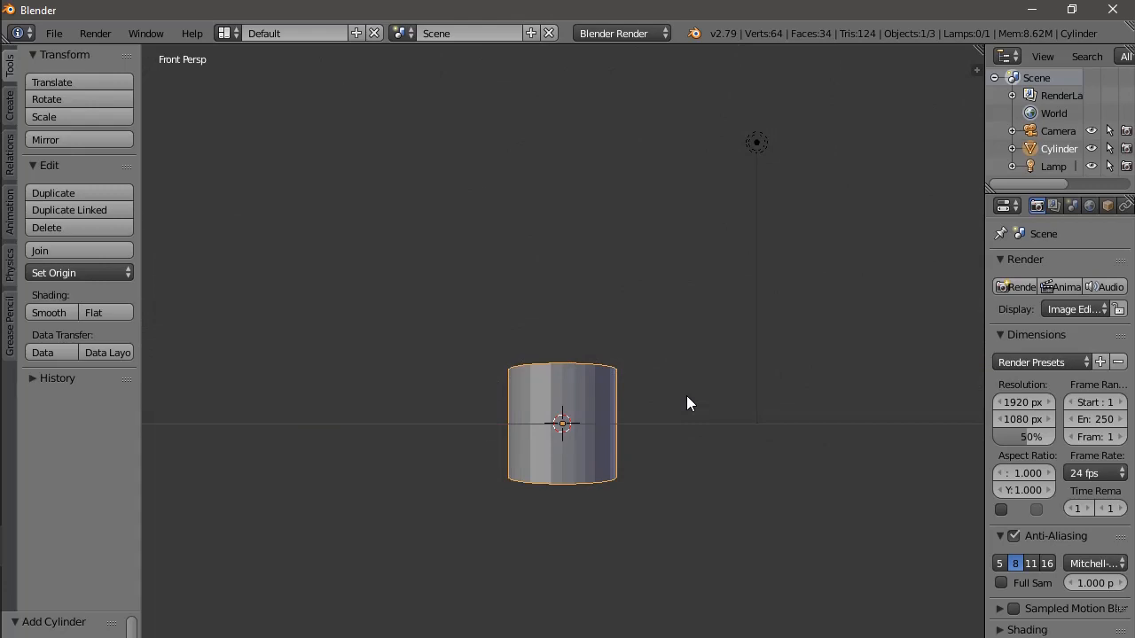
key("z")
key("Tab")
scroll(680, 416, "up", 1)
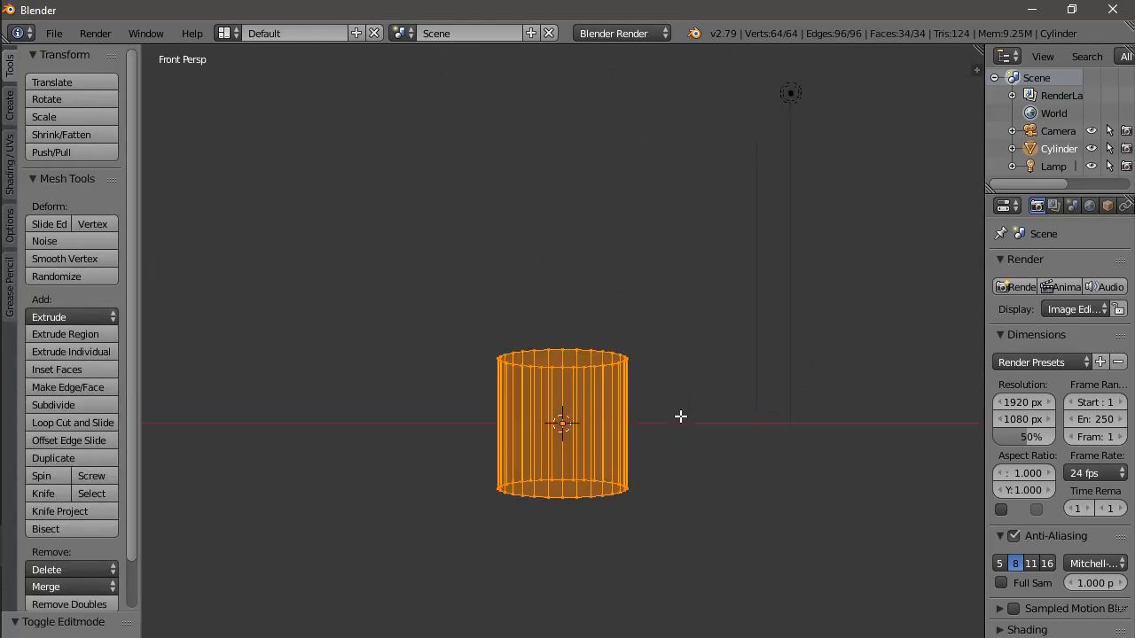
scroll(680, 416, "up", 2)
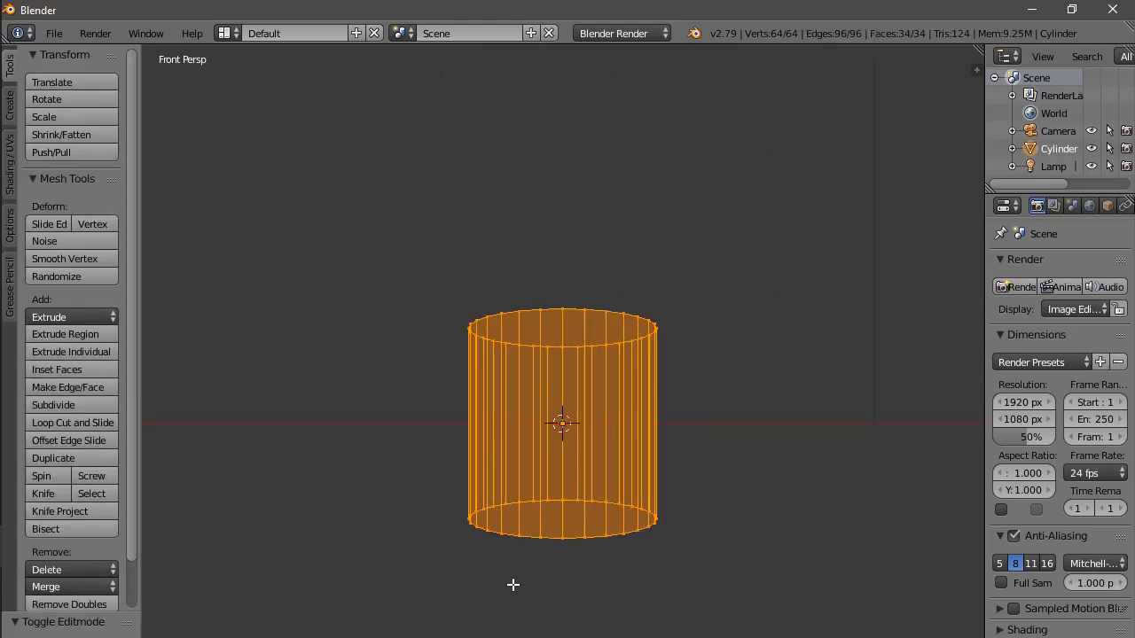
Scale the cylinder's bottom face down to about half its width in front orthographic view, tapering the body into a cup shape.
middle_click_drag(621, 577, 575, 587)
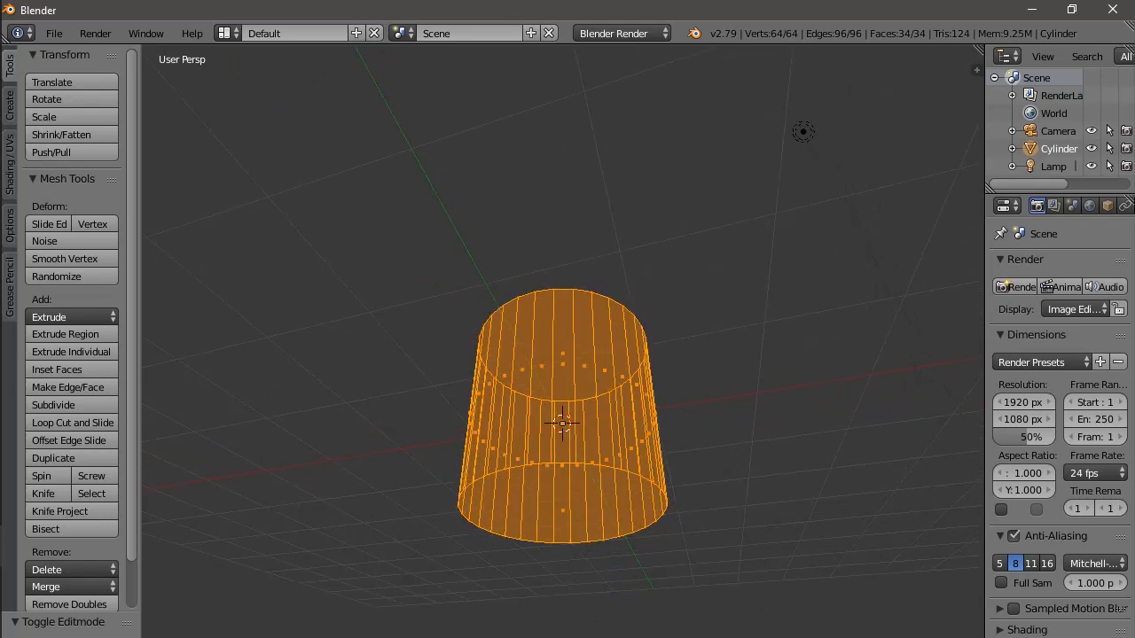
right_click(565, 504)
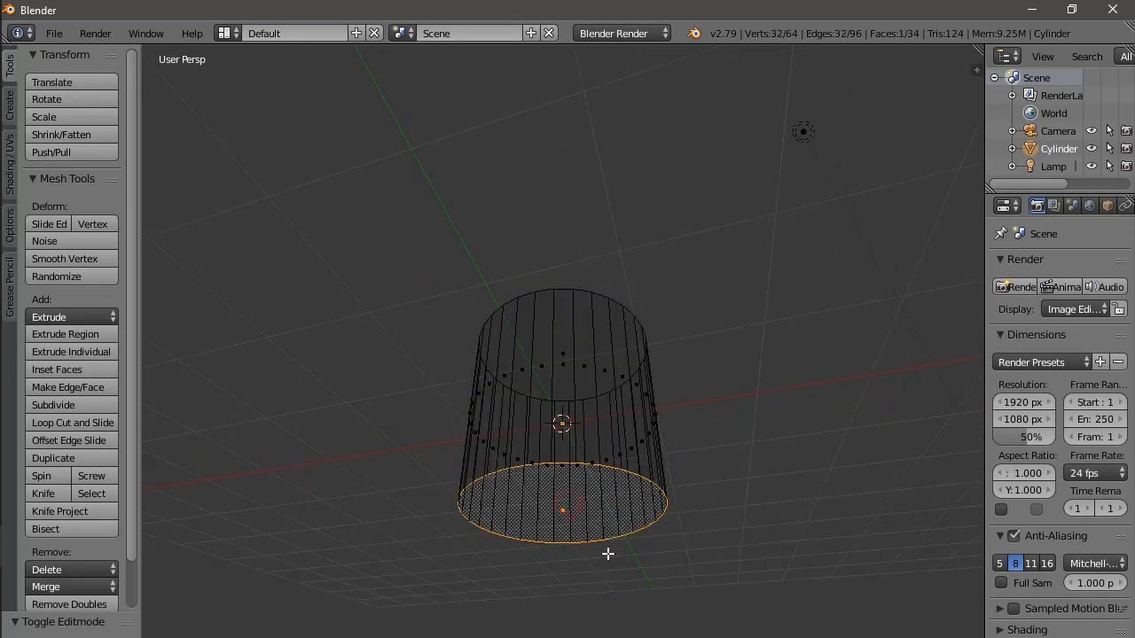
middle_click_drag(748, 497, 767, 550)
key("KP_1")
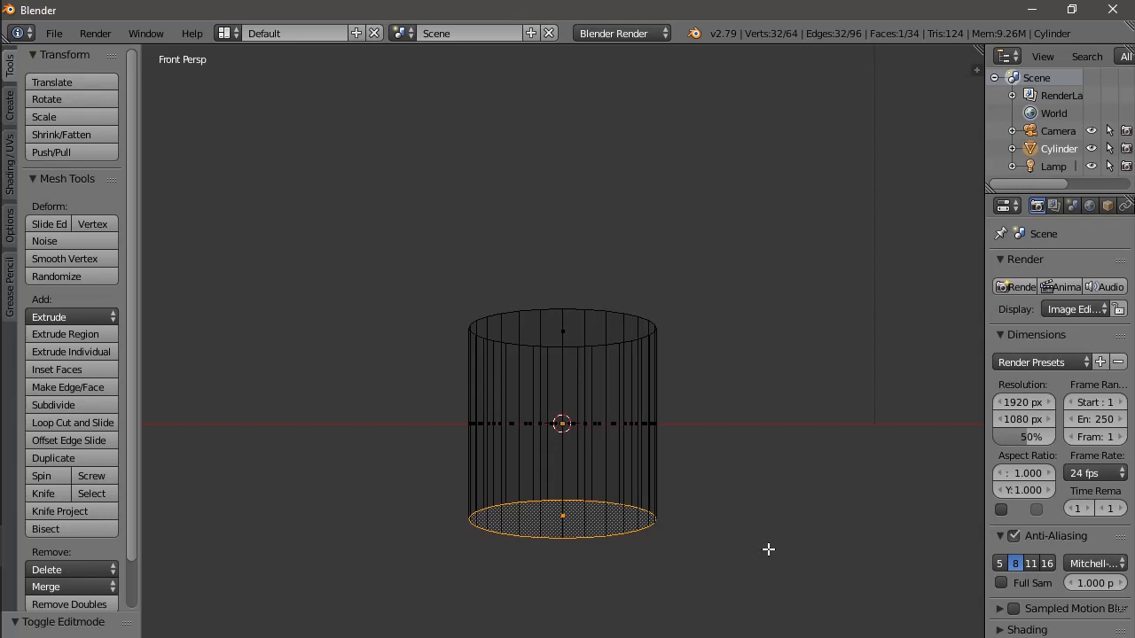
key("KP_5")
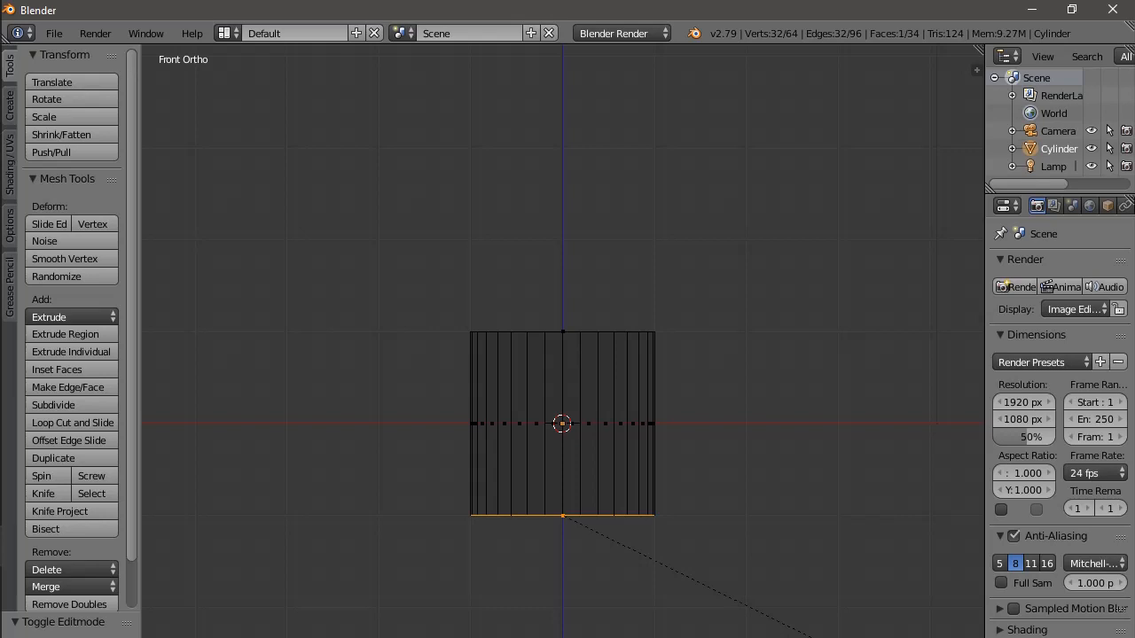
key("s")
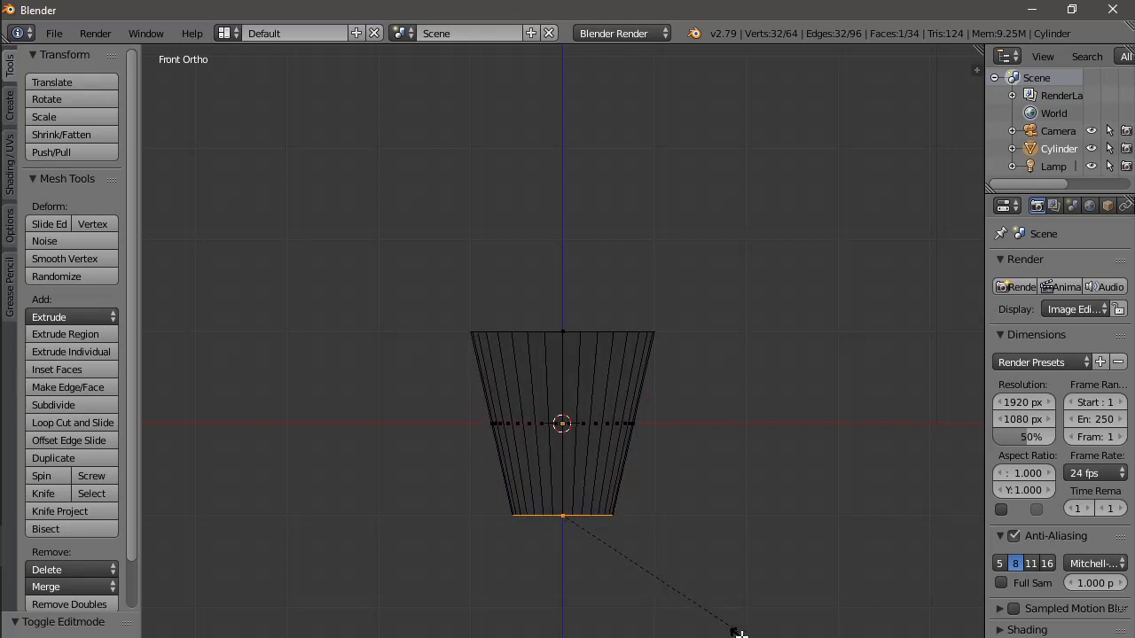
left_click(741, 631)
Inset the cup's top face slightly to form a thin rim.
middle_click_drag(715, 542, 572, 330)
right_click(572, 330)
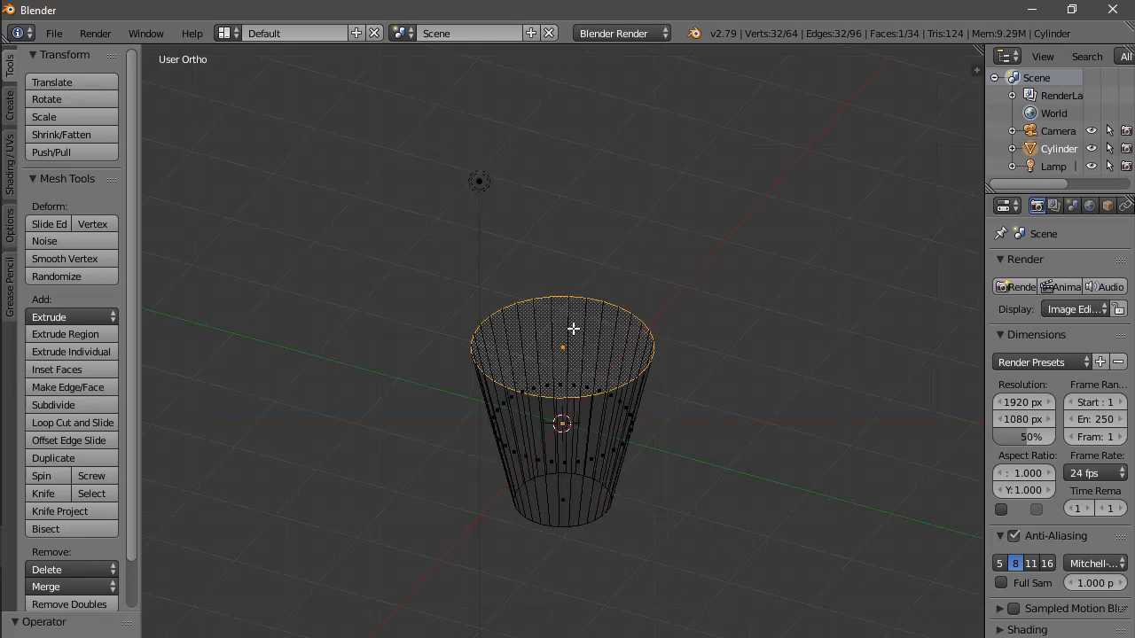
key("e")
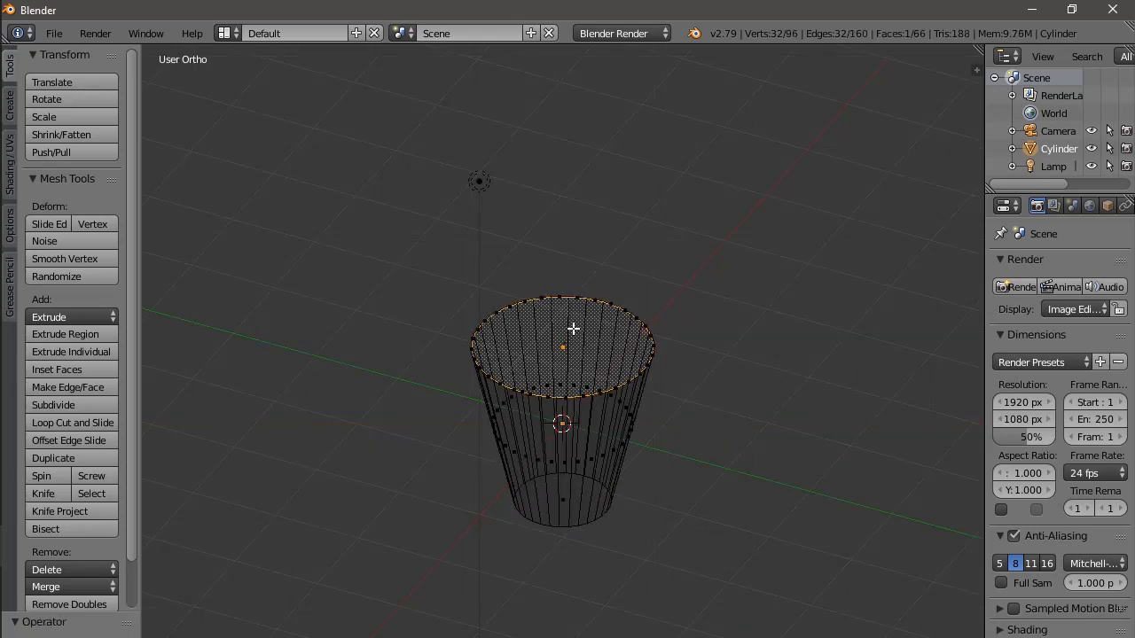
key("s")
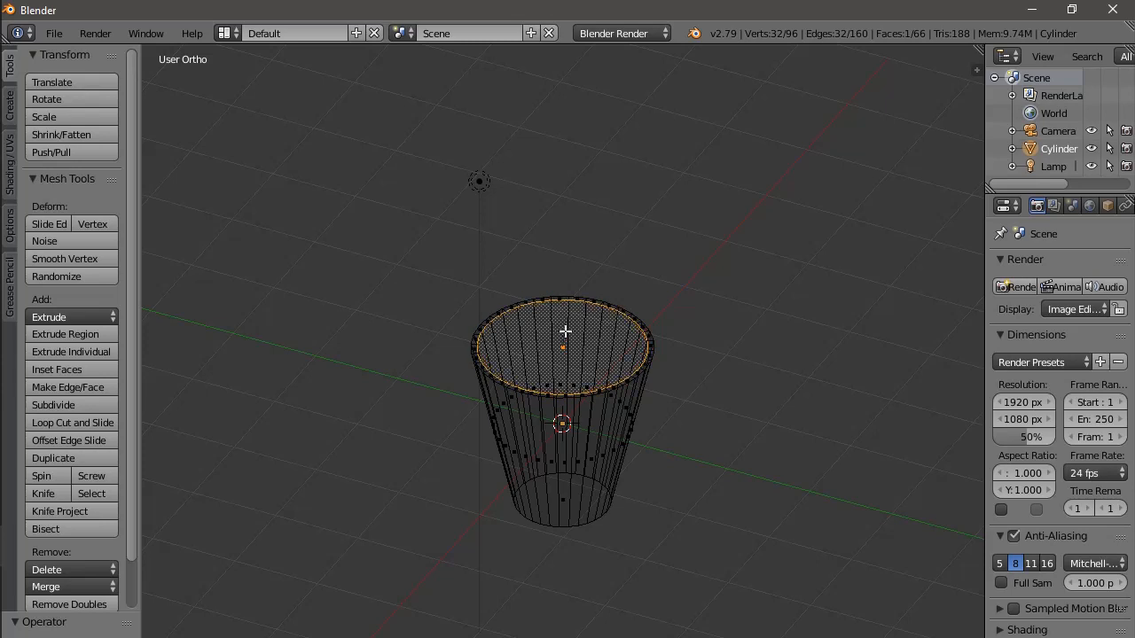
left_click(565, 331)
key("i")
Extrude the inset top face down to just above the base and scale it to fit inside the tapered wall.
key("KP_1")
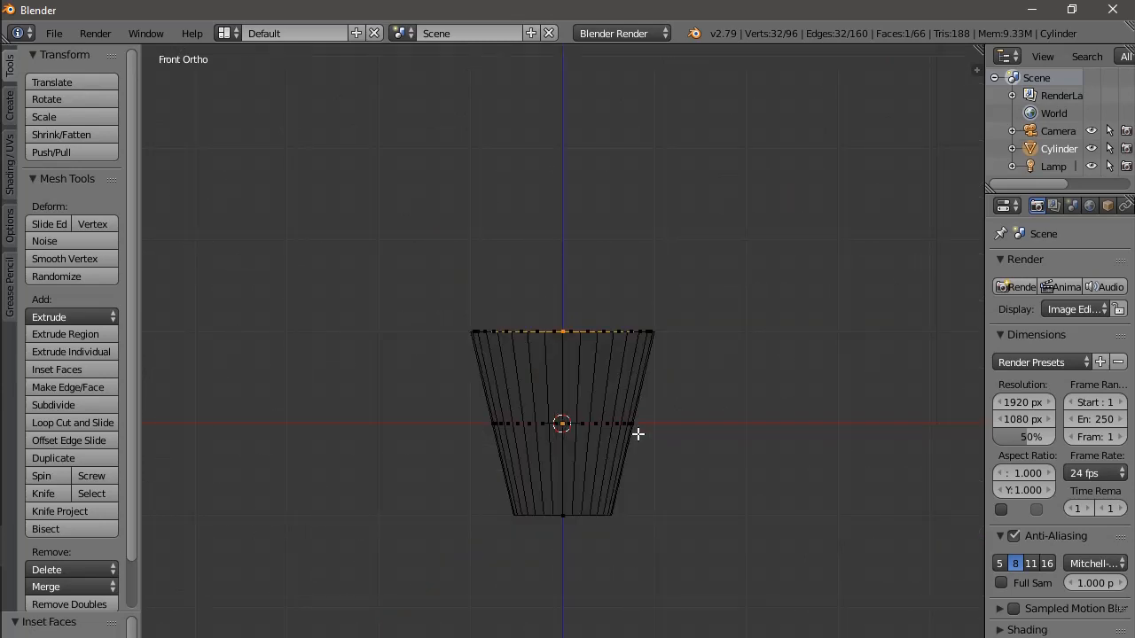
key("i")
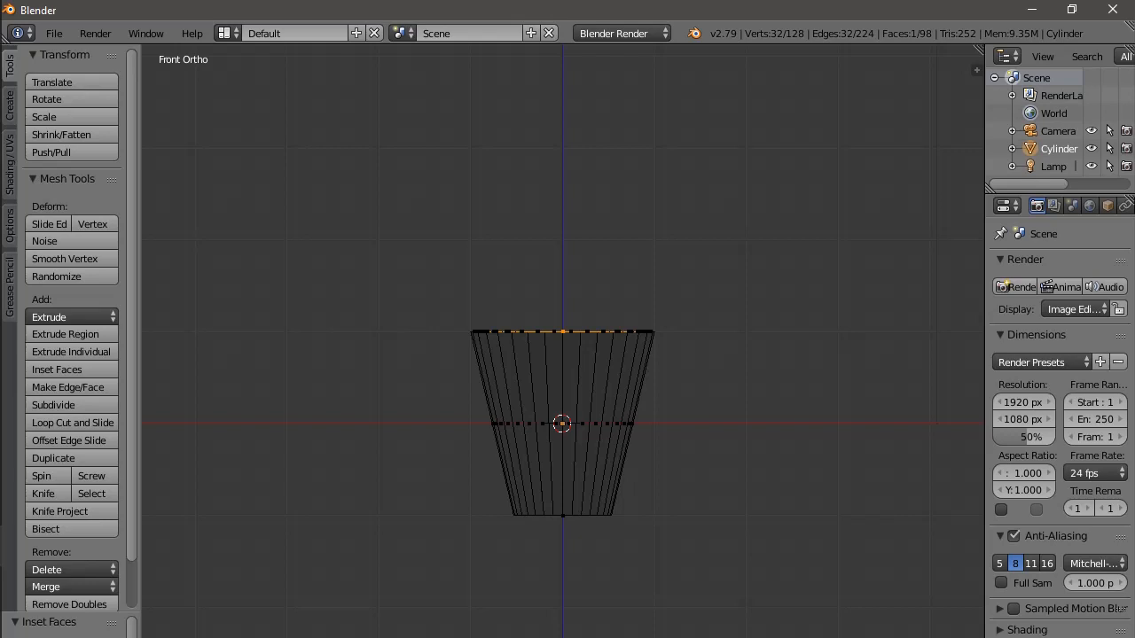
key("e")
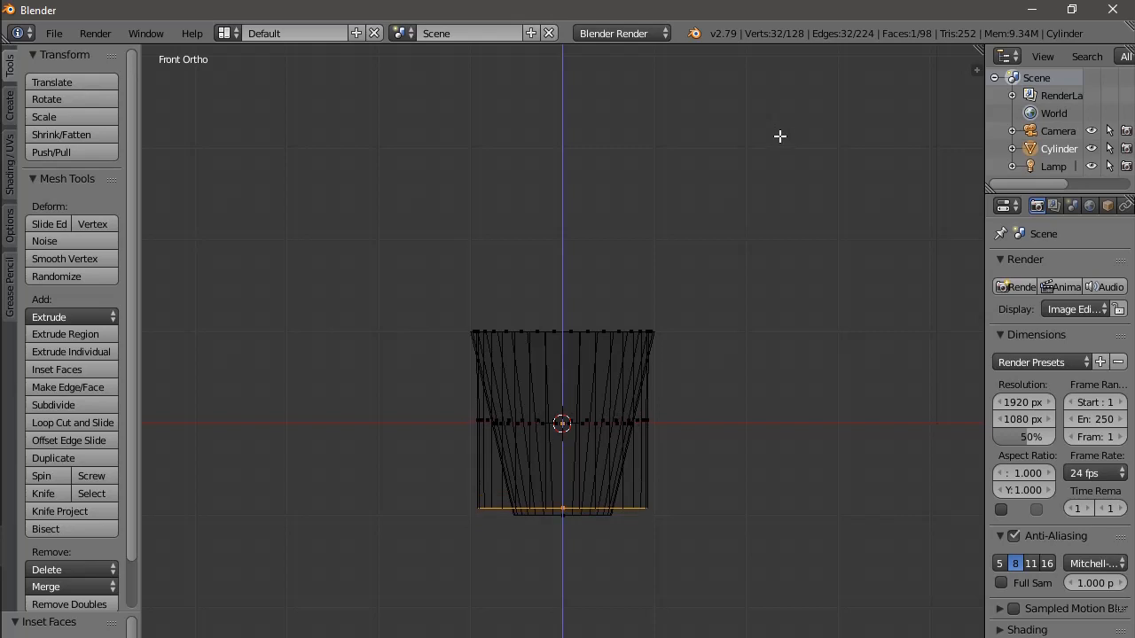
left_click(781, 136)
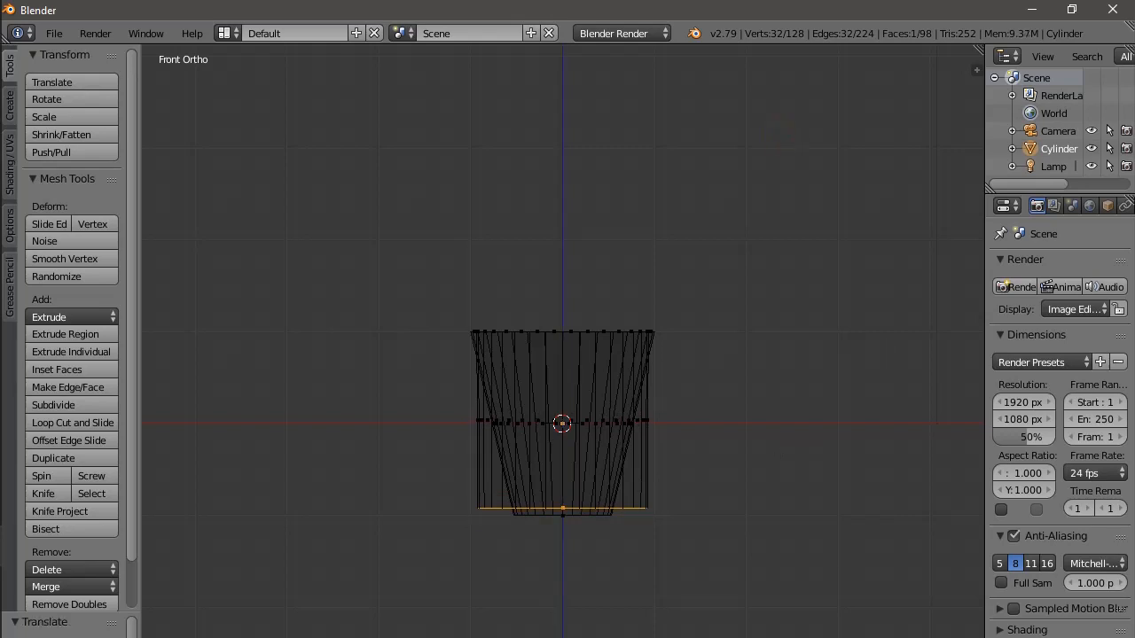
key("s")
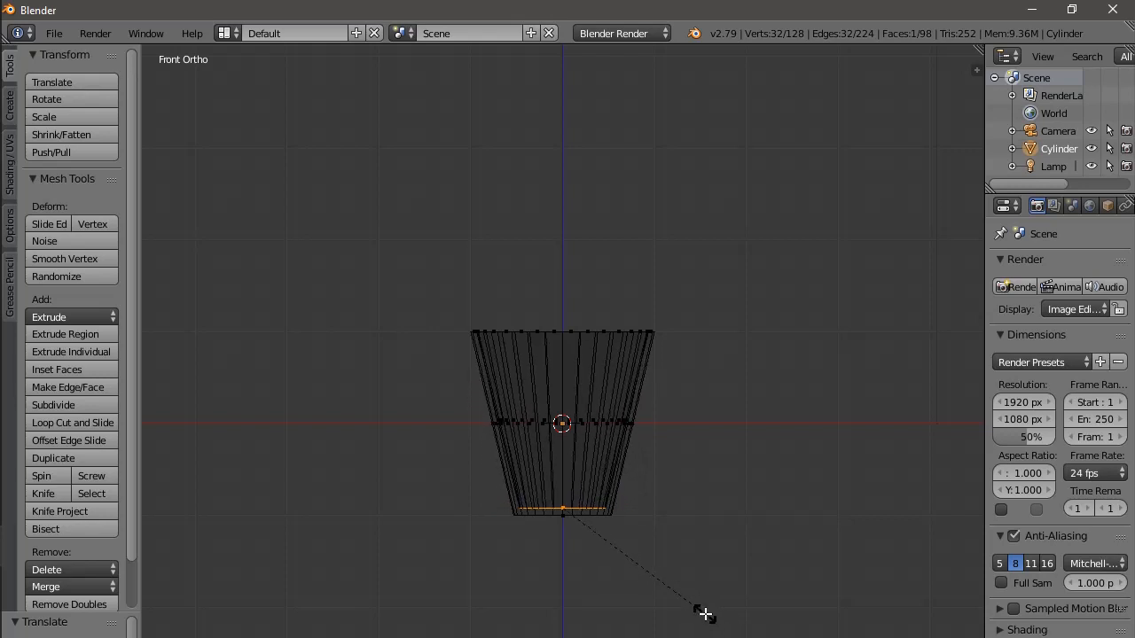
left_click(705, 614)
Display the hollow cup in solid shading, check it inside and out, and leave Edit Mode.
middle_click_drag(639, 533, 566, 538)
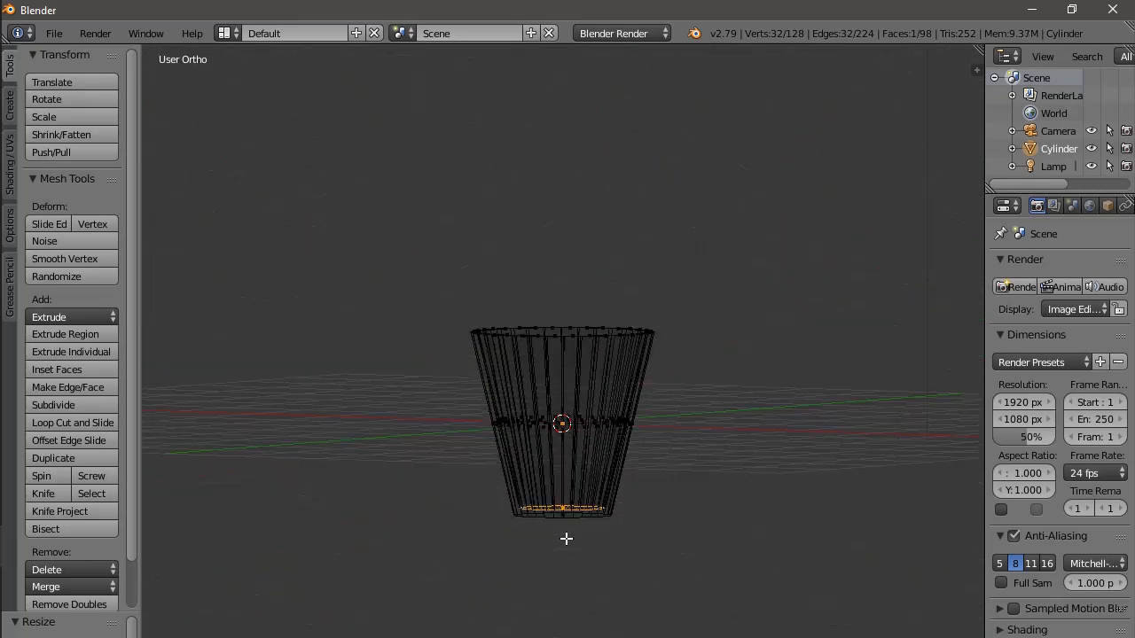
key("z")
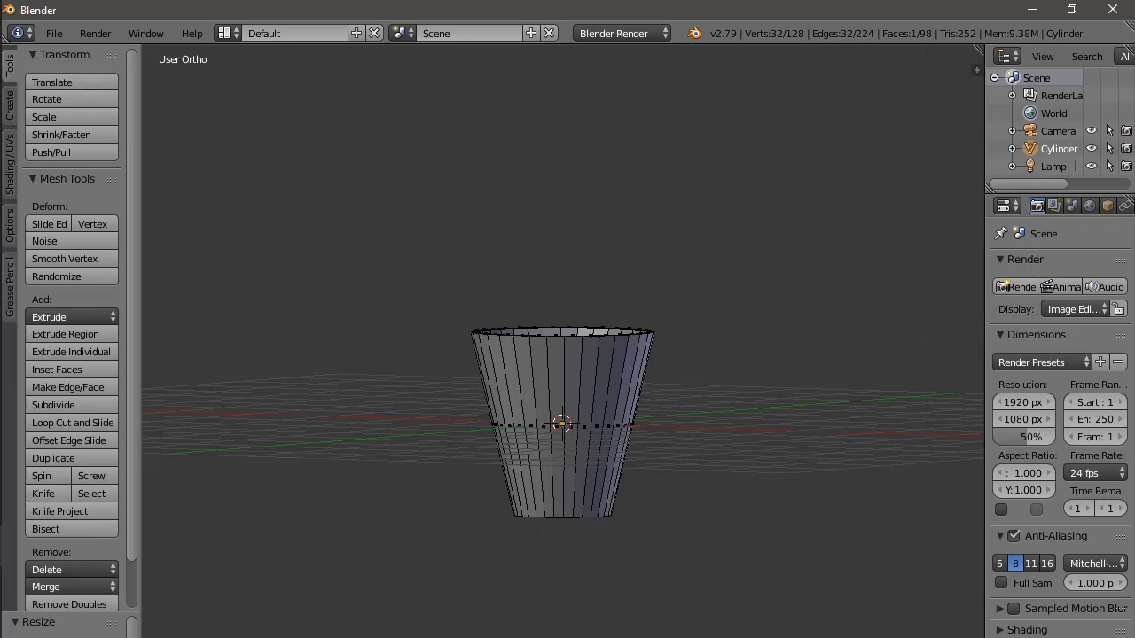
middle_click_drag(452, 565, 620, 399)
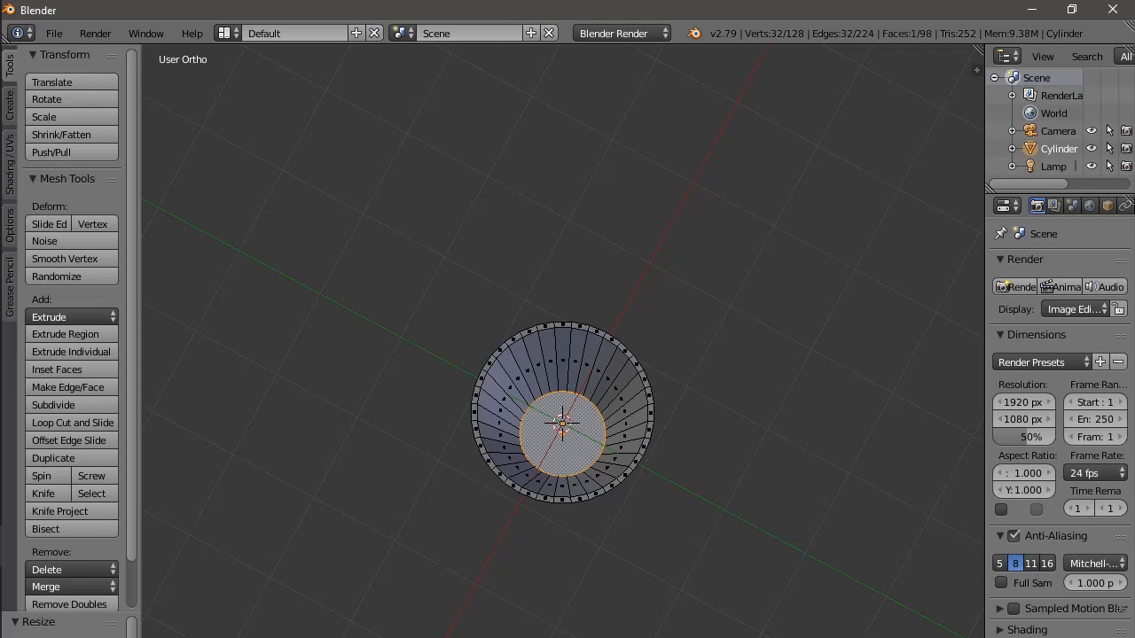
middle_click_drag(540, 524, 669, 260)
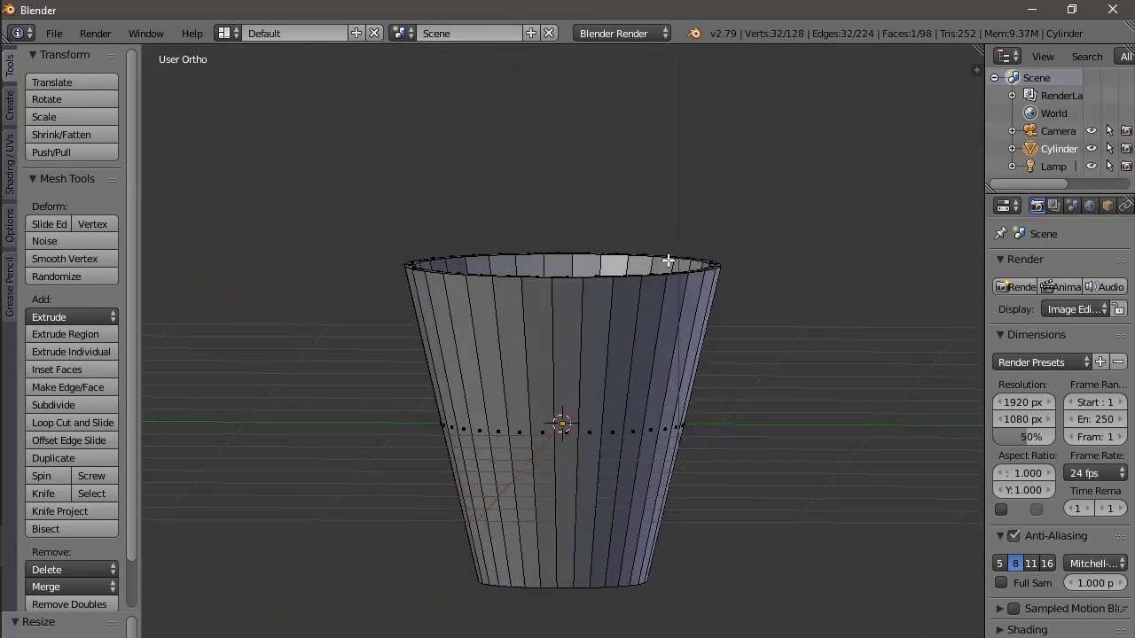
key("KP_1")
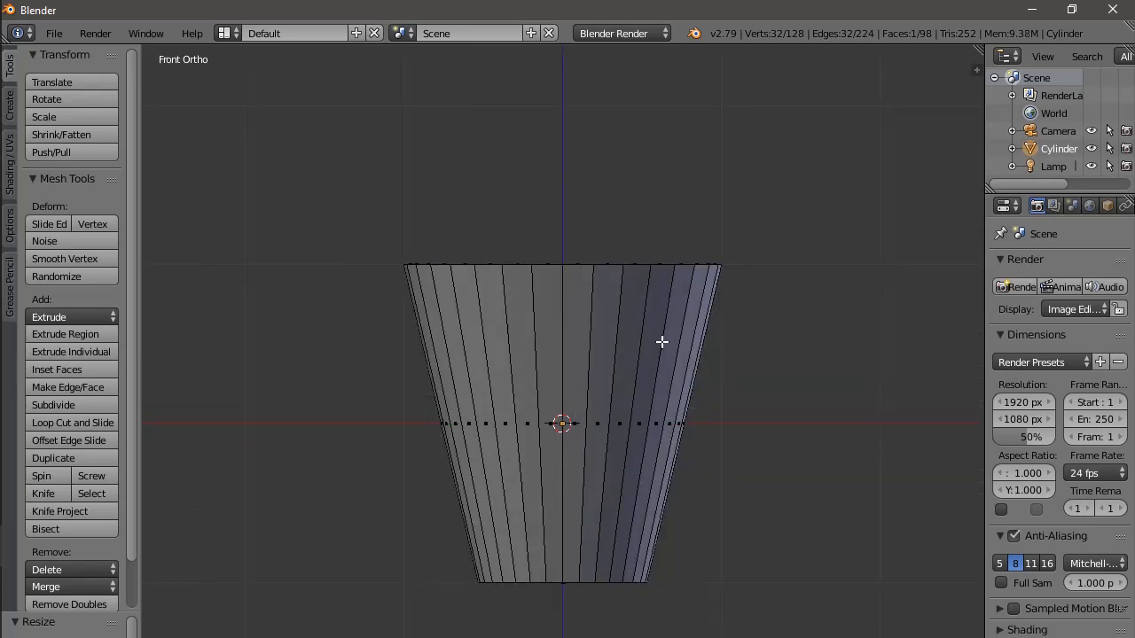
middle_click_drag(664, 339, 664, 372)
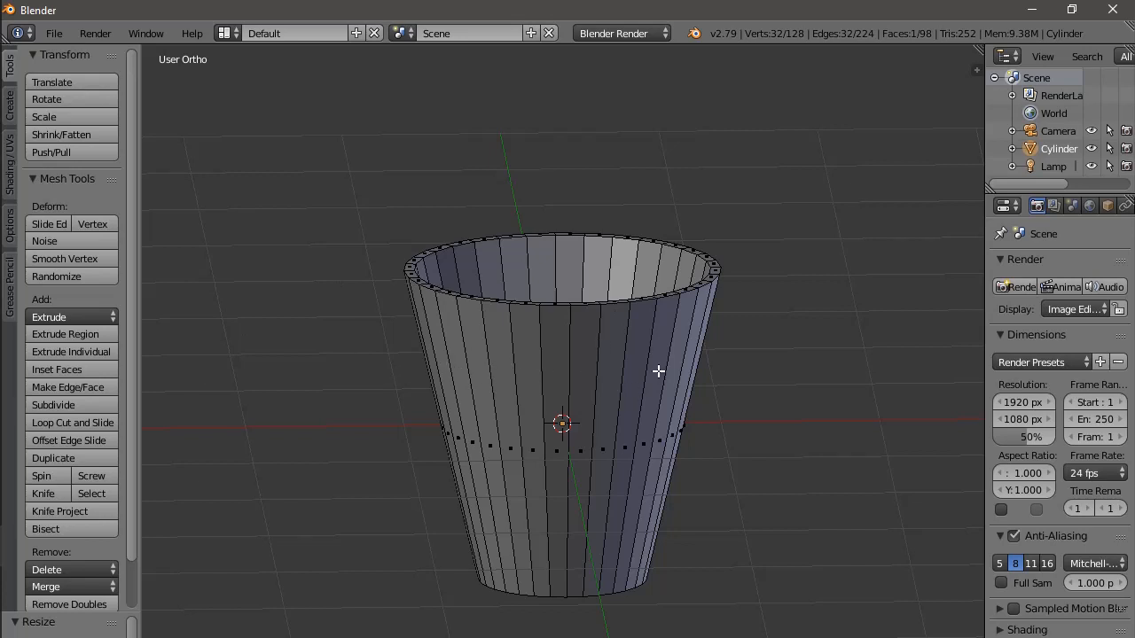
key("ctrl+z")
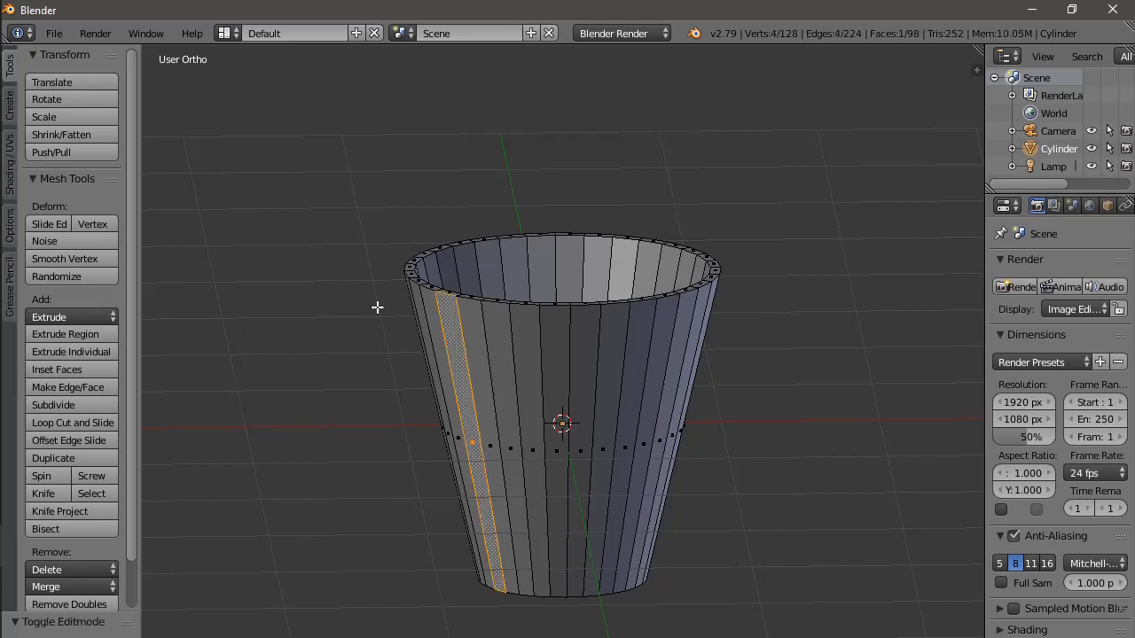
key("Tab")
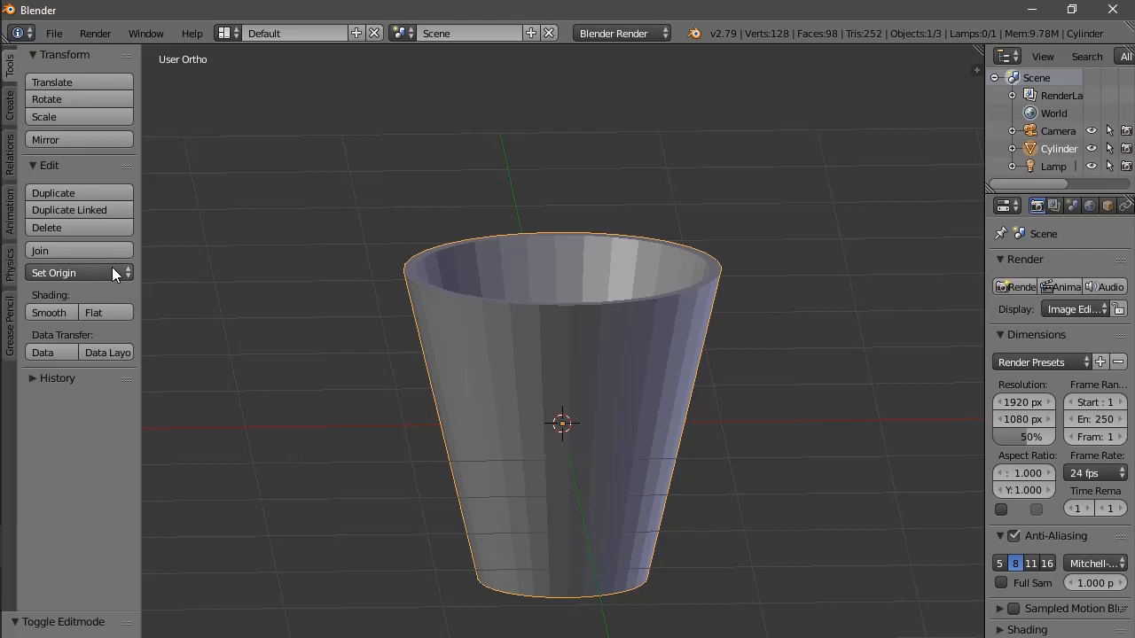
Try smooth shading on the cup and set it back to flat shading.
left_click(55, 313)
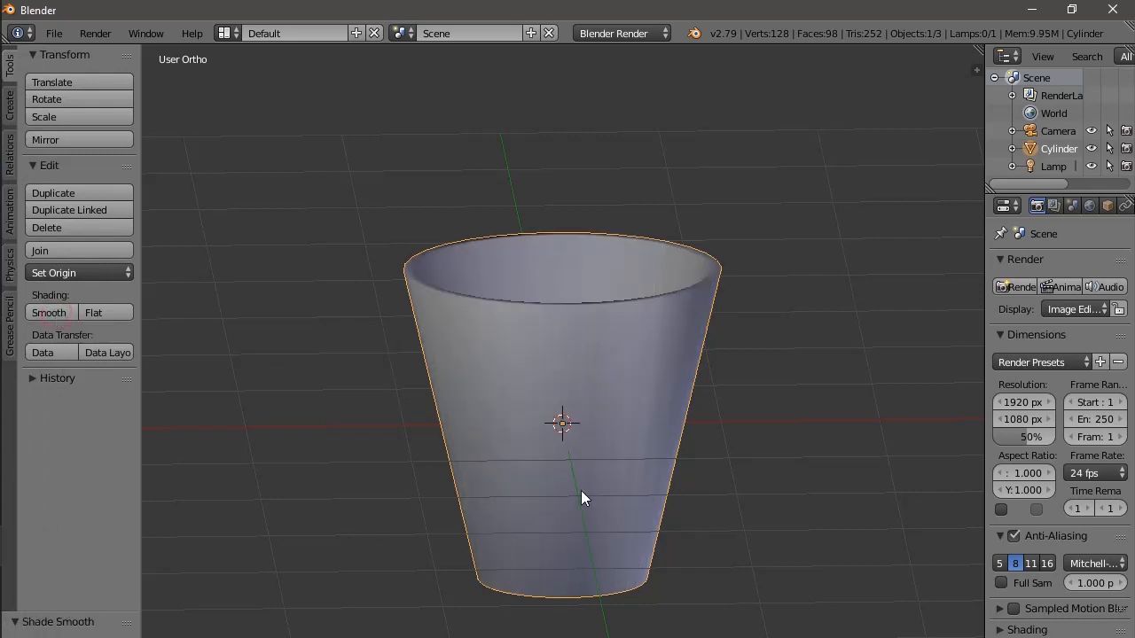
middle_click_drag(601, 495, 385, 399)
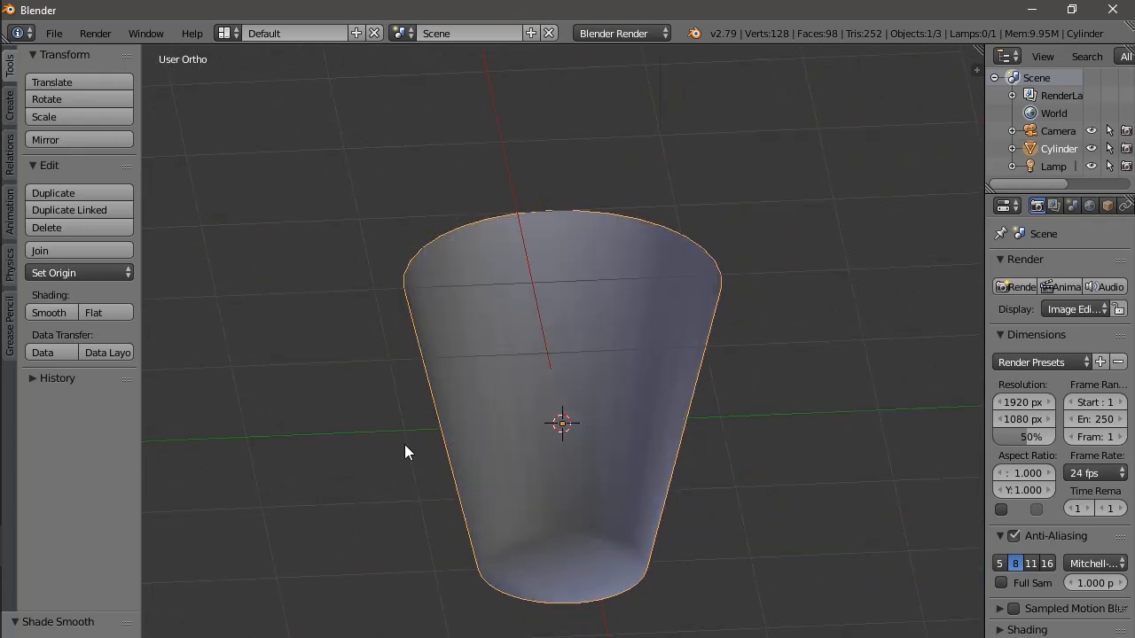
middle_click_drag(666, 377, 536, 561)
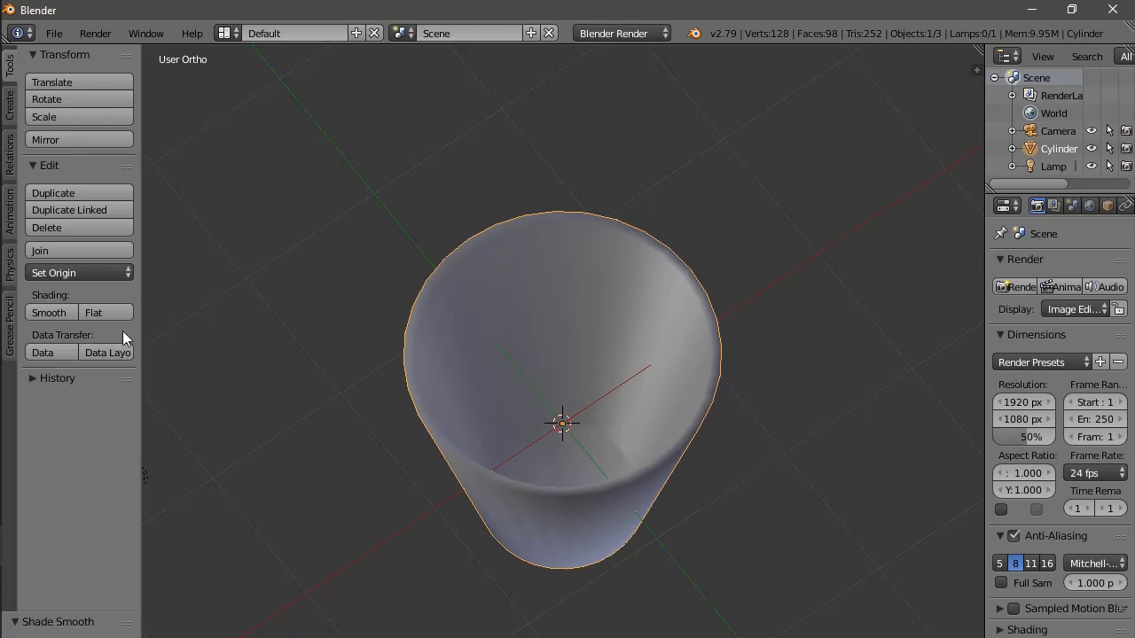
left_click(116, 307)
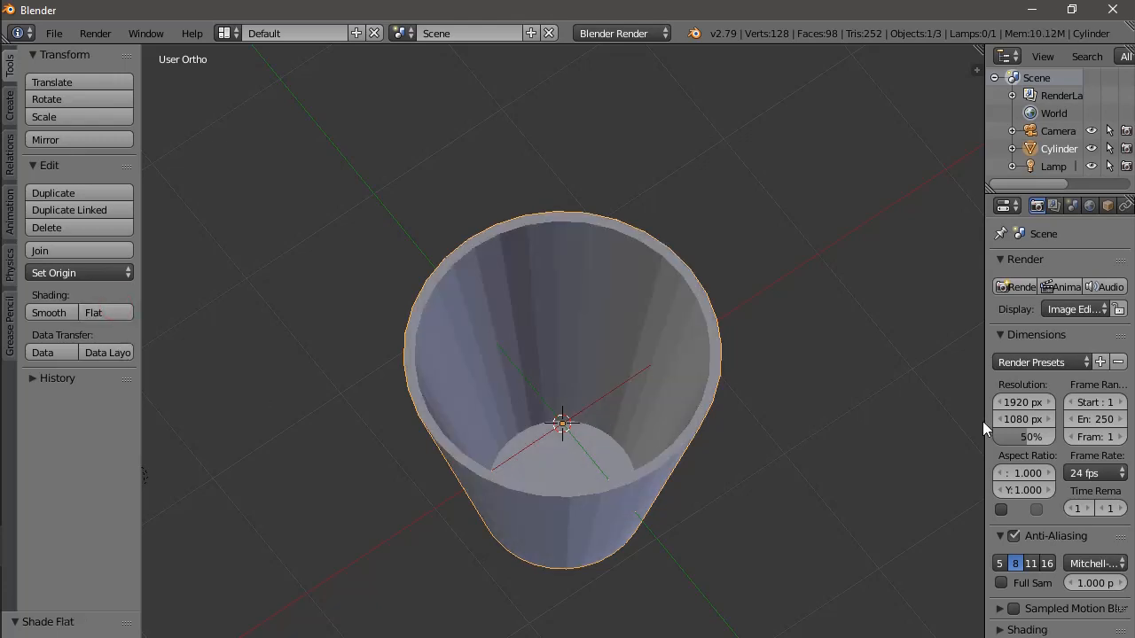
middle_click_drag(471, 261, 550, 344)
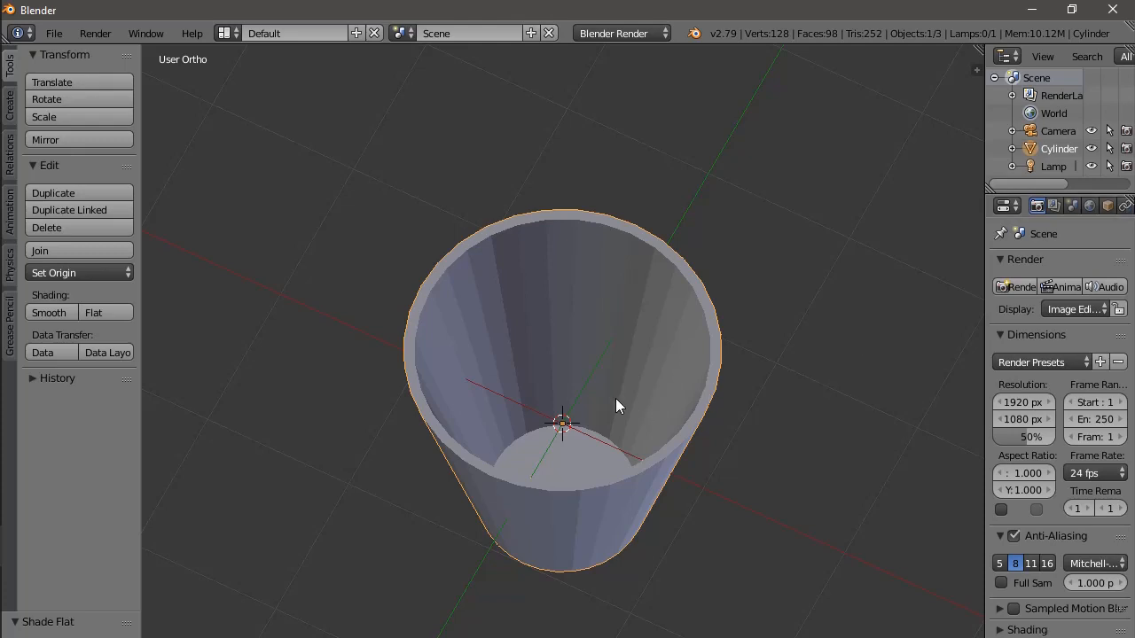
Bevel all edges of the cup mesh slightly with several segments, then restore solid shading and return to Object Mode.
key("Tab")
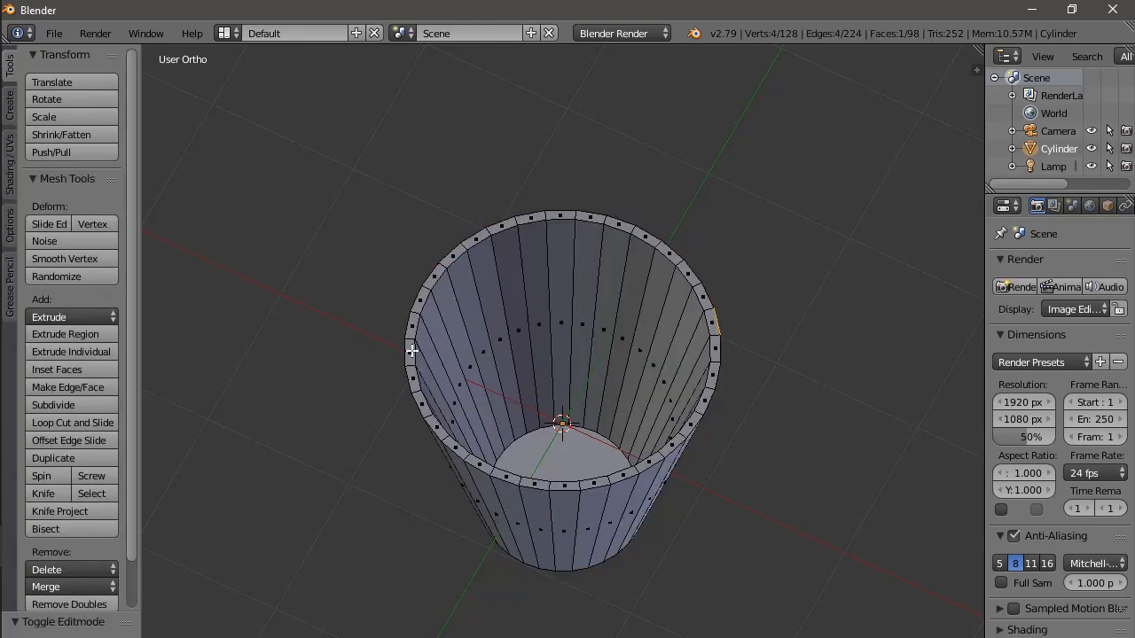
key("z")
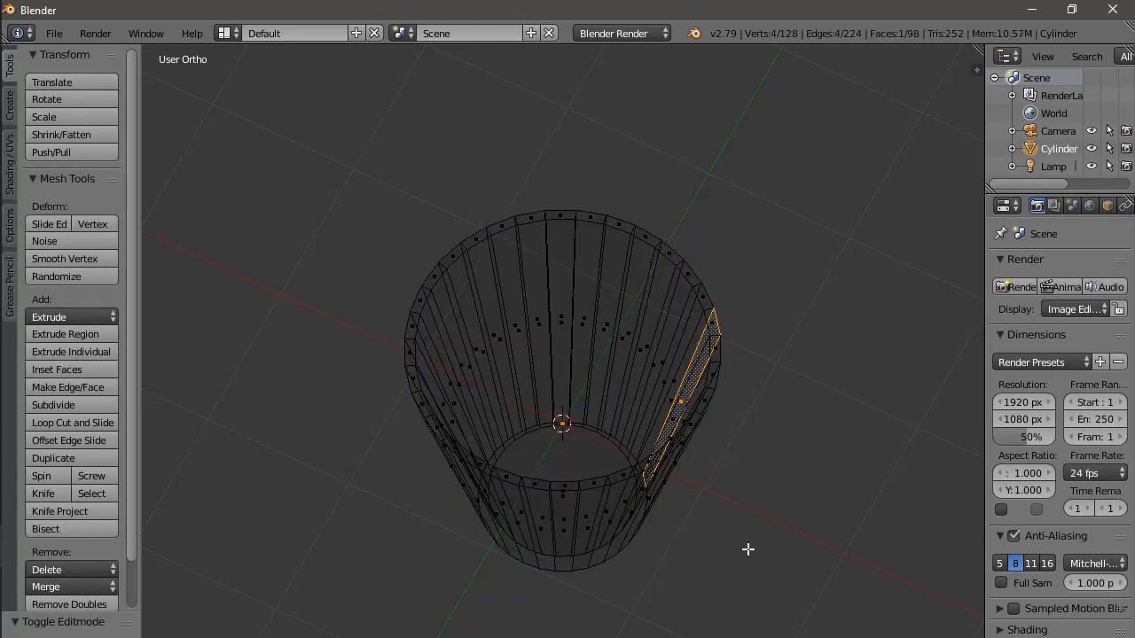
middle_click_drag(748, 547, 727, 450)
key("a")
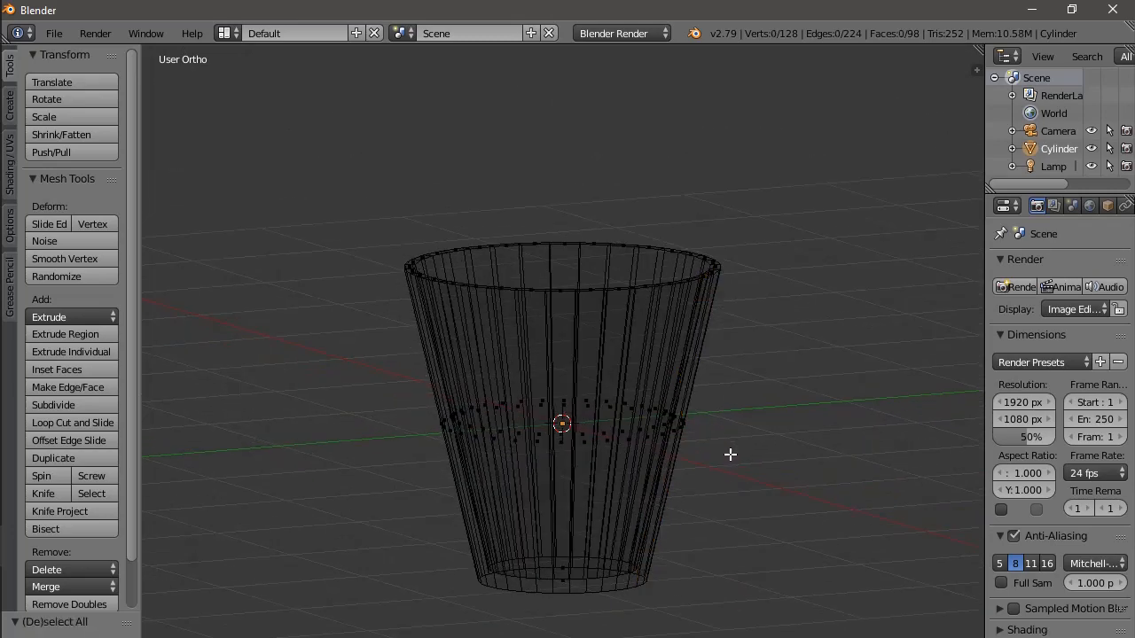
key("a")
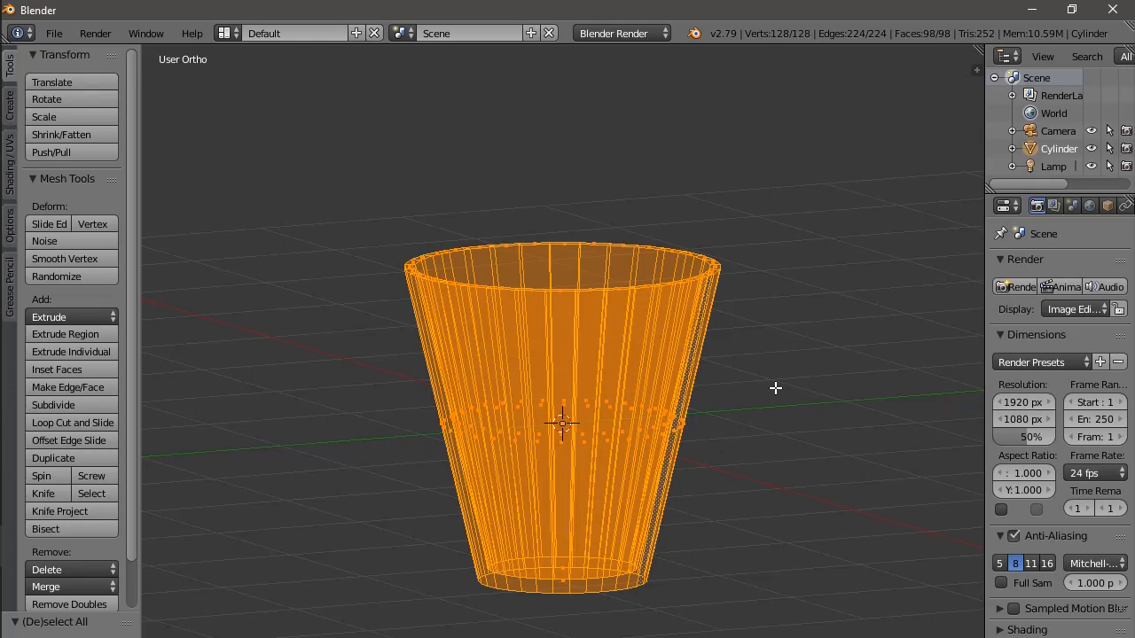
key("i")
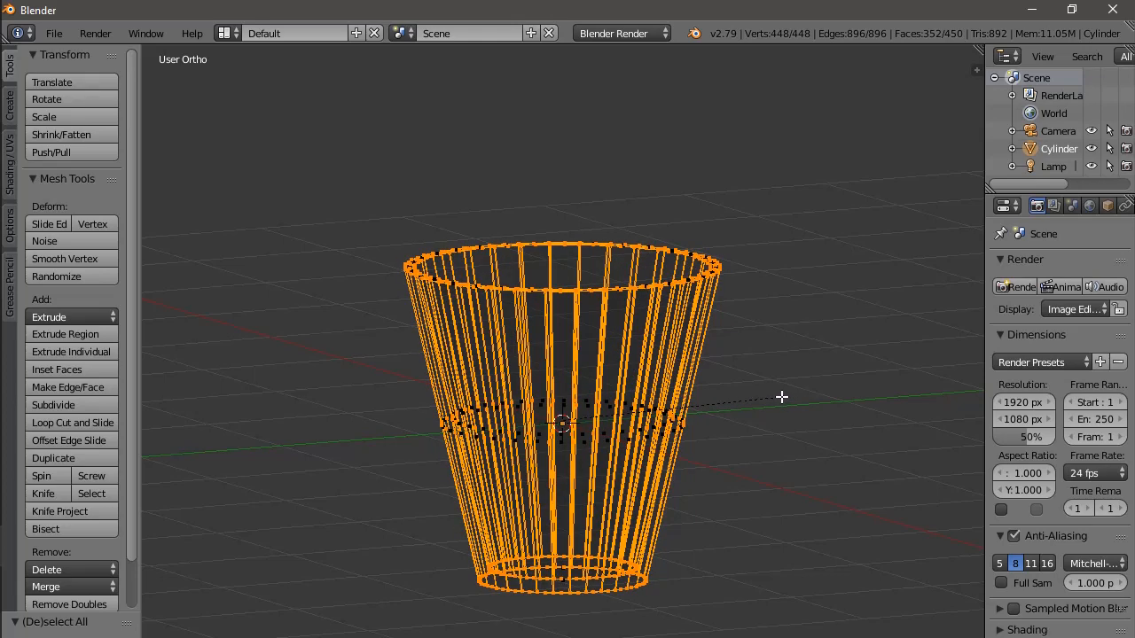
scroll(783, 396, "up", 3)
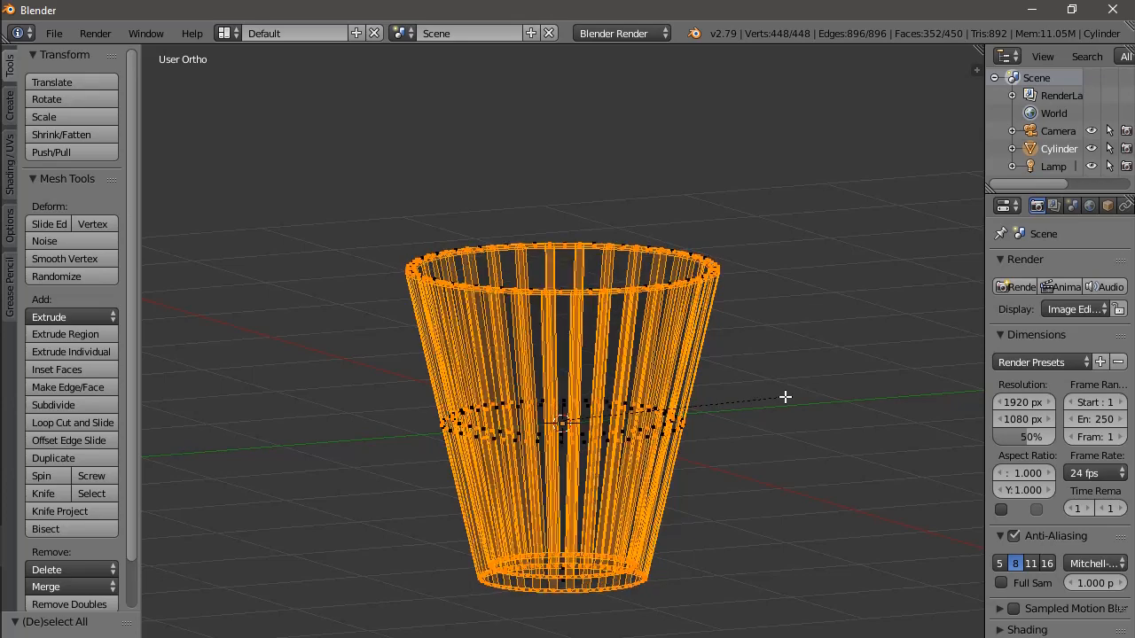
left_click(782, 396)
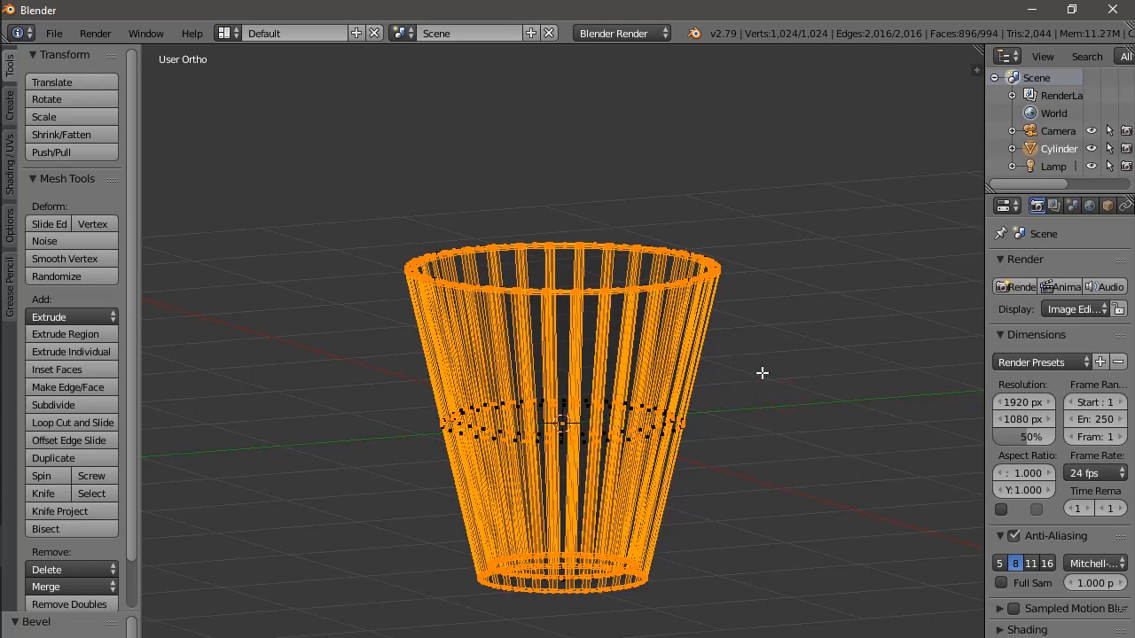
key("z")
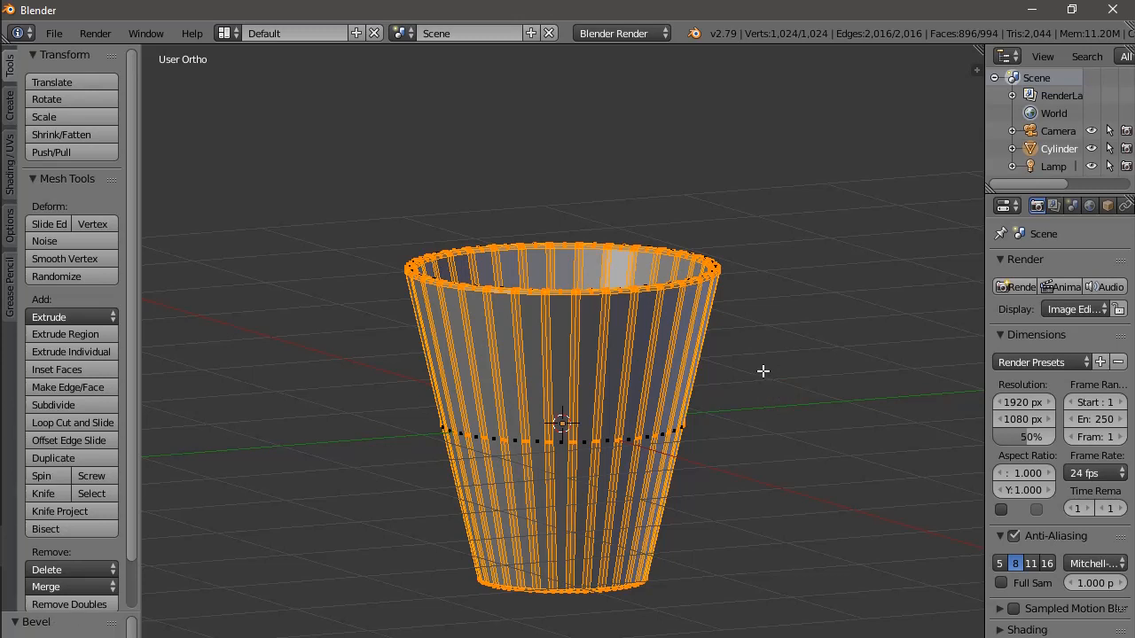
key("Tab")
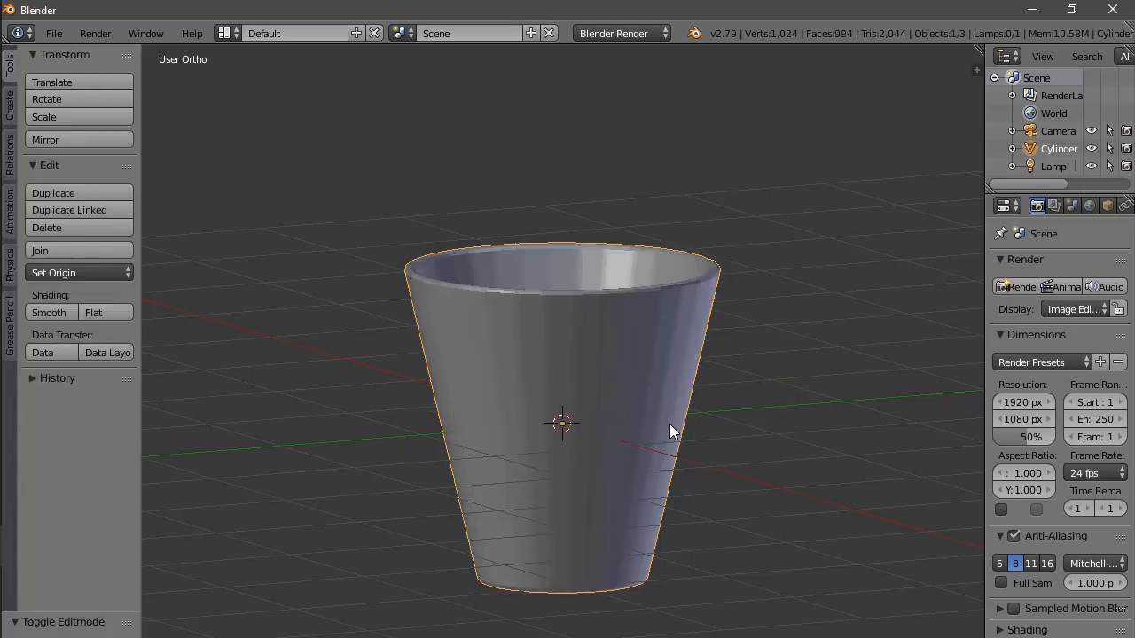
Apply smooth shading to the beveled cup and inspect its base, rim and interior.
middle_click_drag(750, 344, 666, 227)
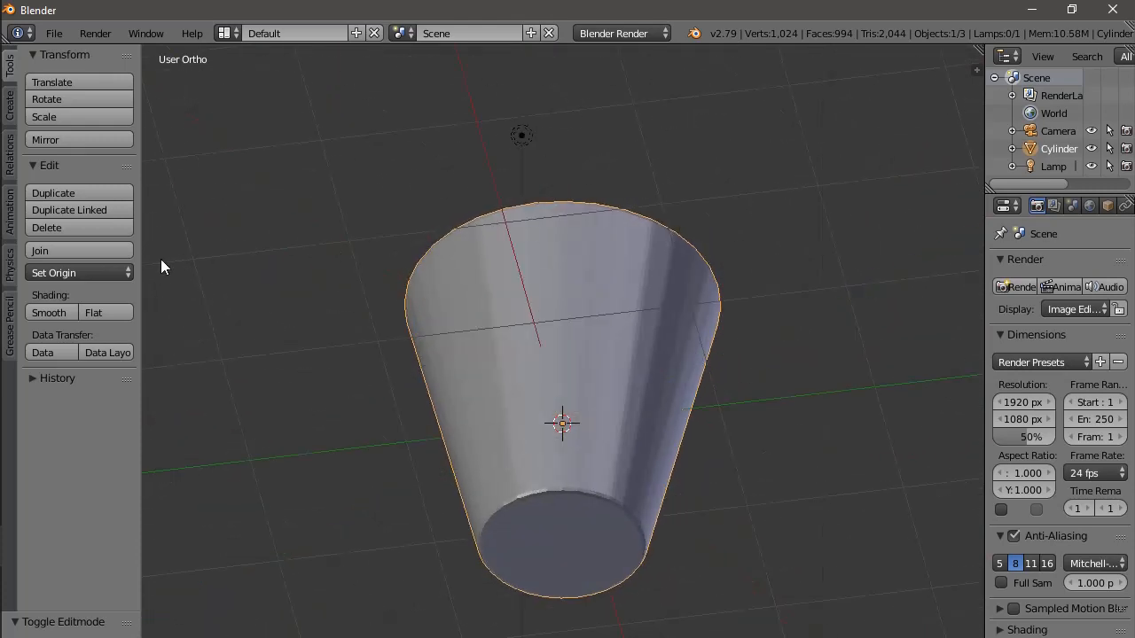
left_click(68, 313)
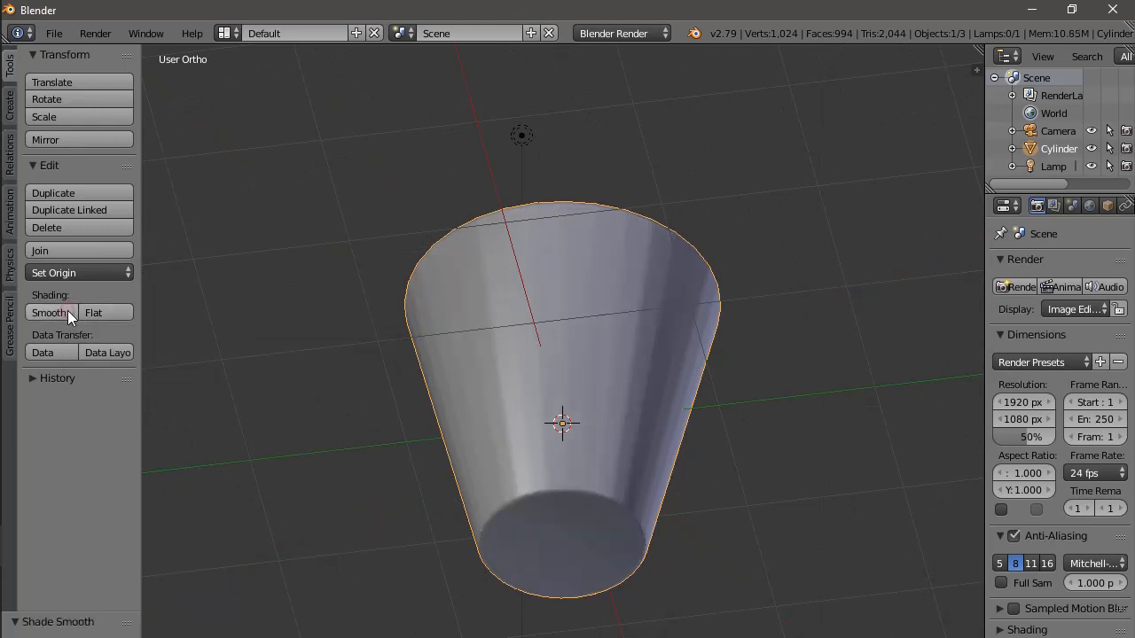
middle_click_drag(443, 463, 478, 590)
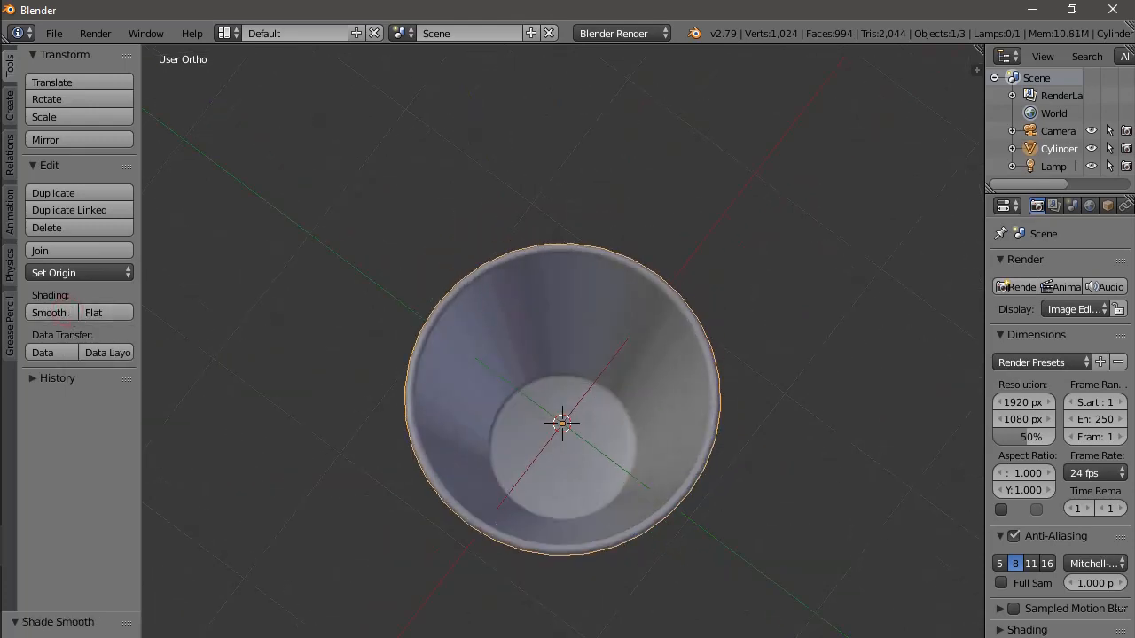
middle_click_drag(668, 555, 609, 509)
scroll(608, 509, "up", 6)
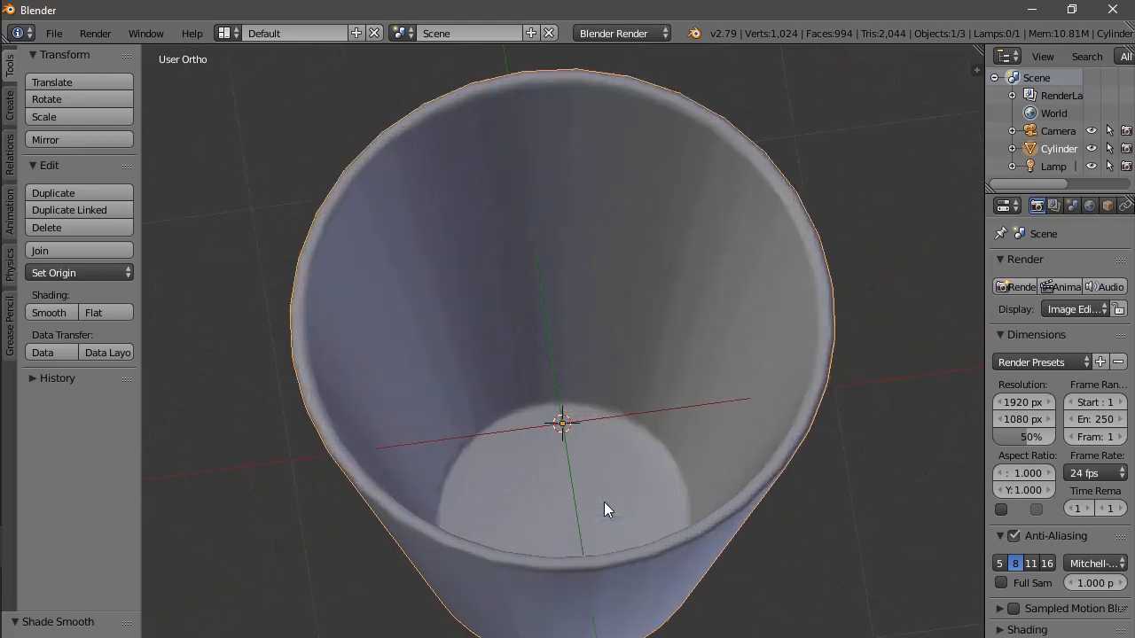
middle_click_drag(651, 547, 581, 453)
scroll(579, 445, "down", 8)
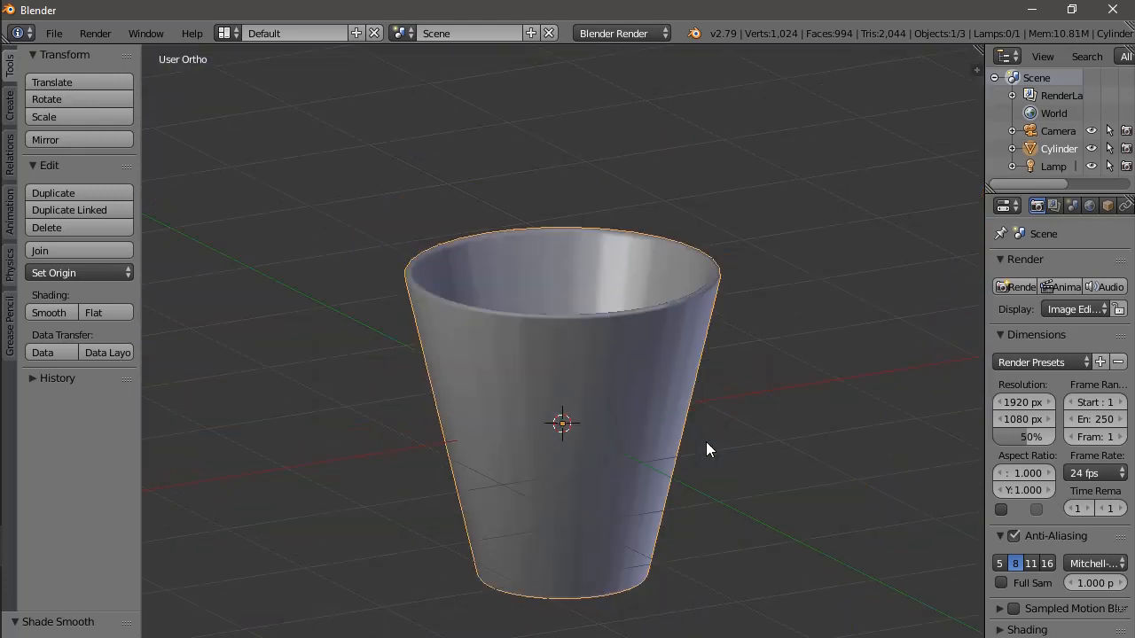
middle_click_drag(706, 448, 586, 496)
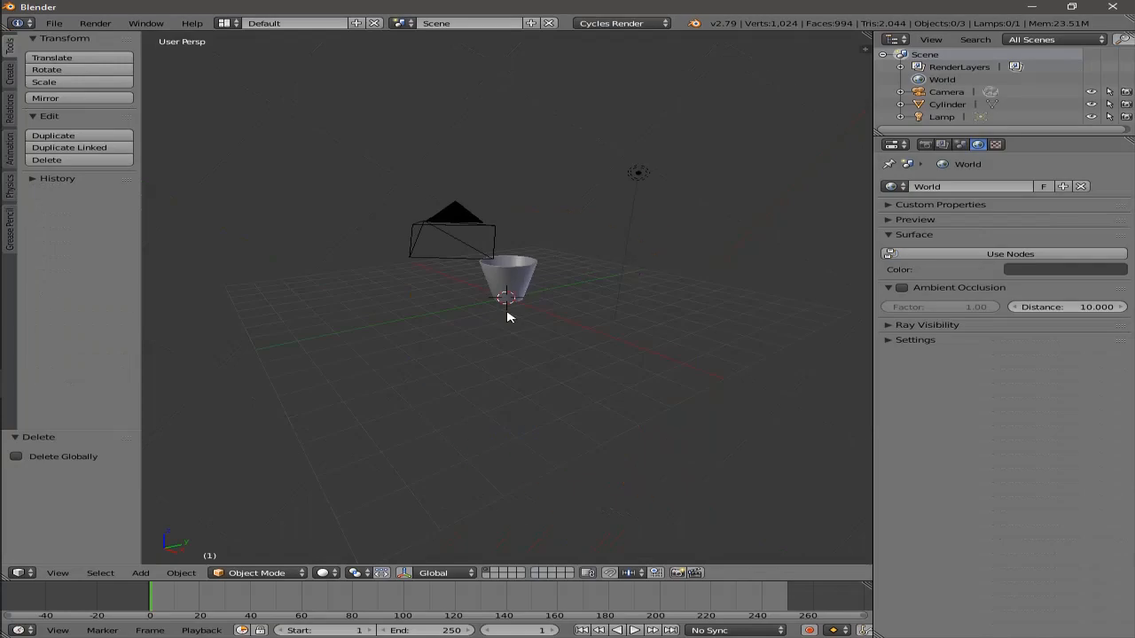
Add a plane at the origin as the ground under the cup and scale it up by about 9.12.
middle_click_drag(507, 316, 573, 443)
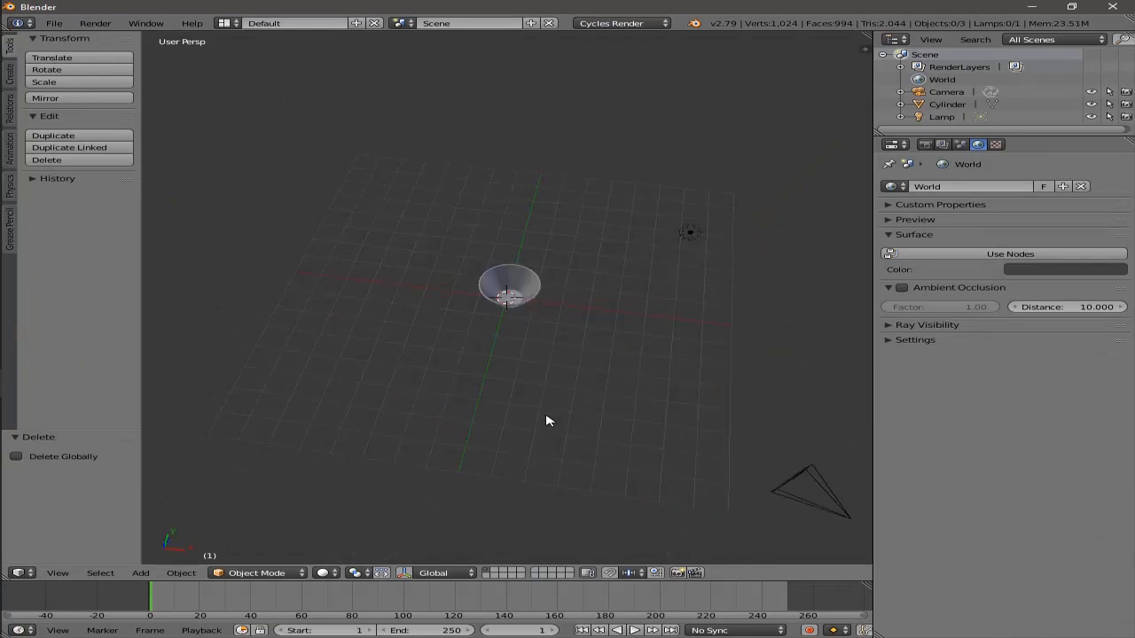
key("shift+a")
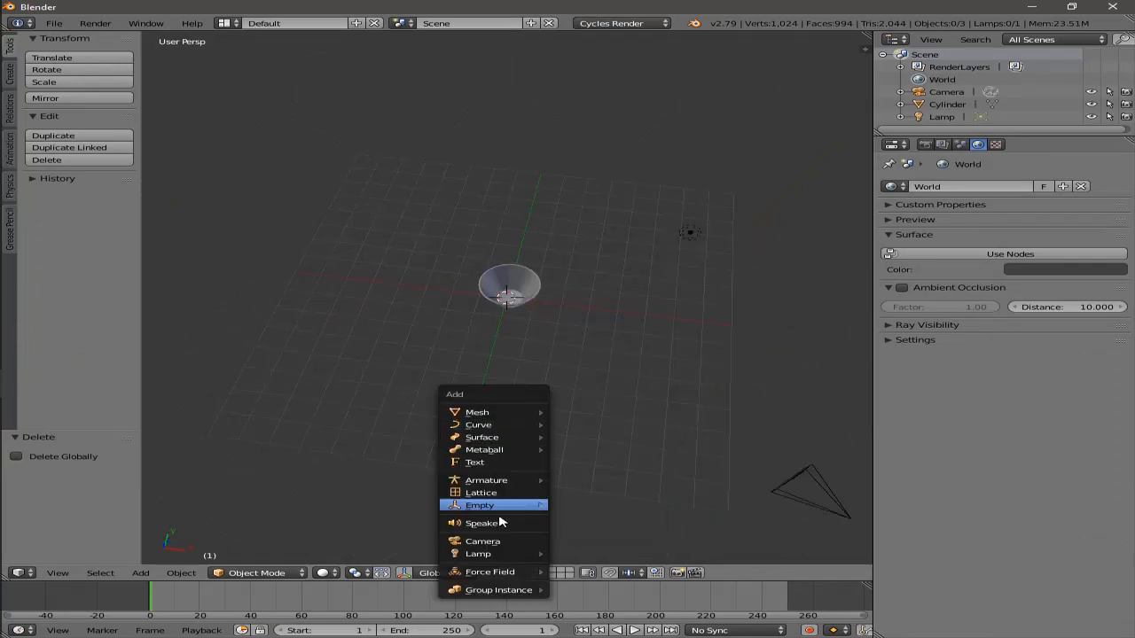
mouse_move(501, 411)
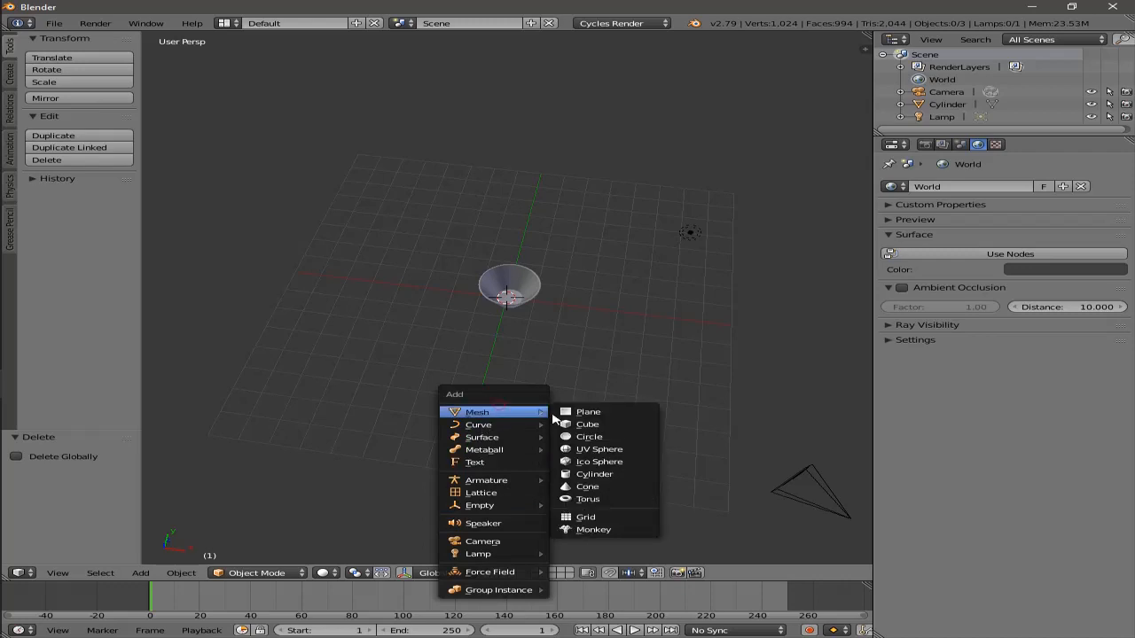
left_click(584, 412)
key("s")
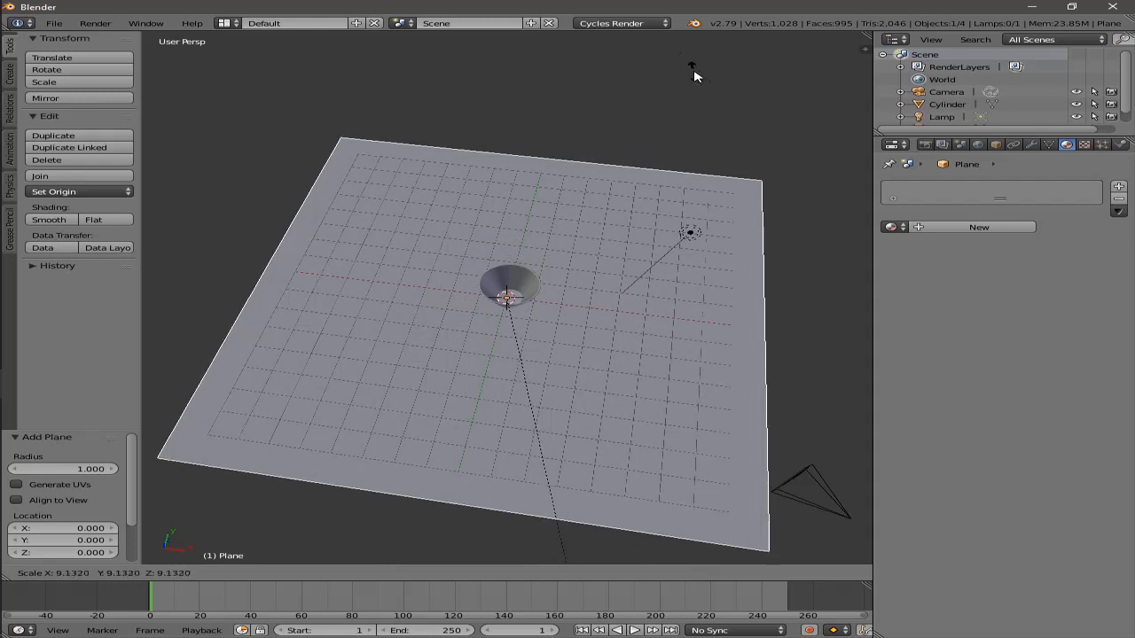
left_click(693, 70)
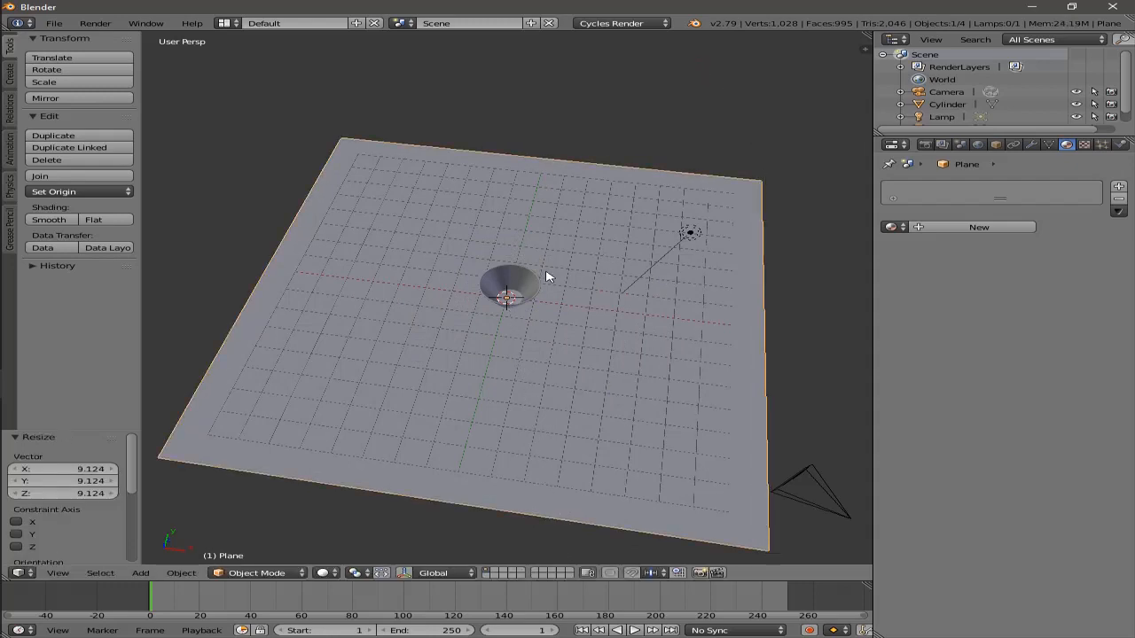
Add a Sun lamp and move it in front view above the cup, about 10.47 up in Z and 0.83 along X.
key("KP_1")
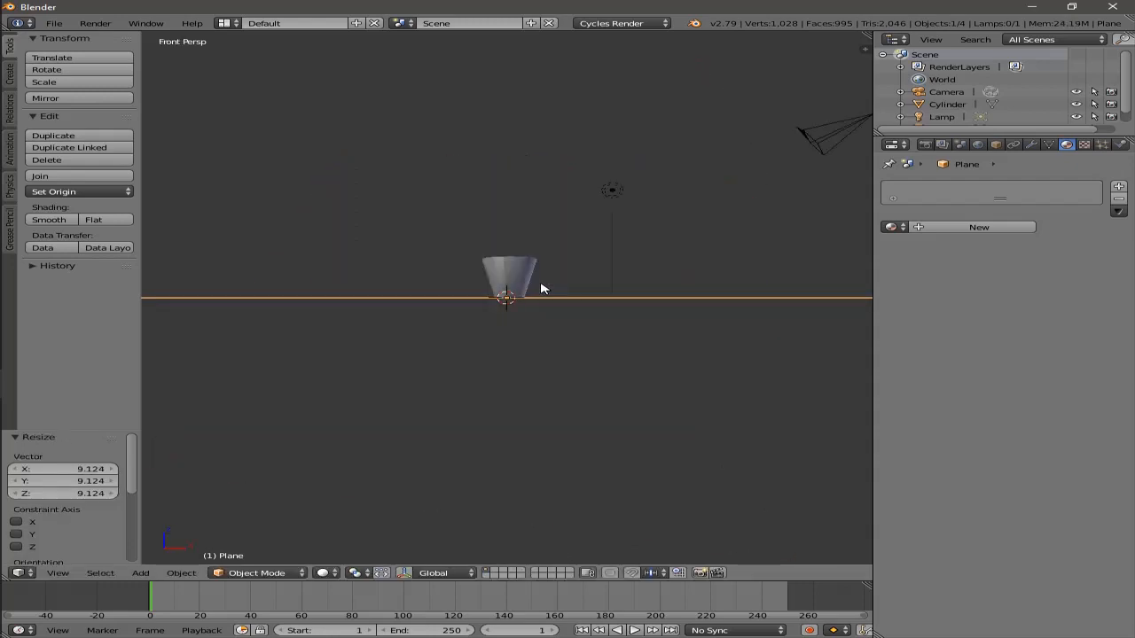
key("shift+a")
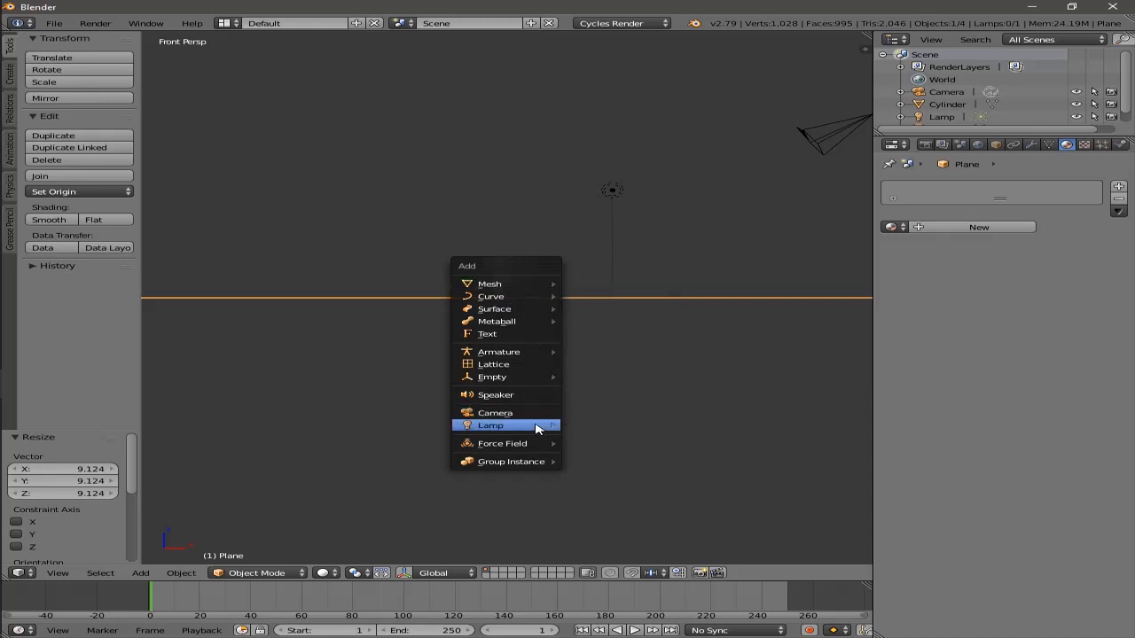
mouse_move(536, 428)
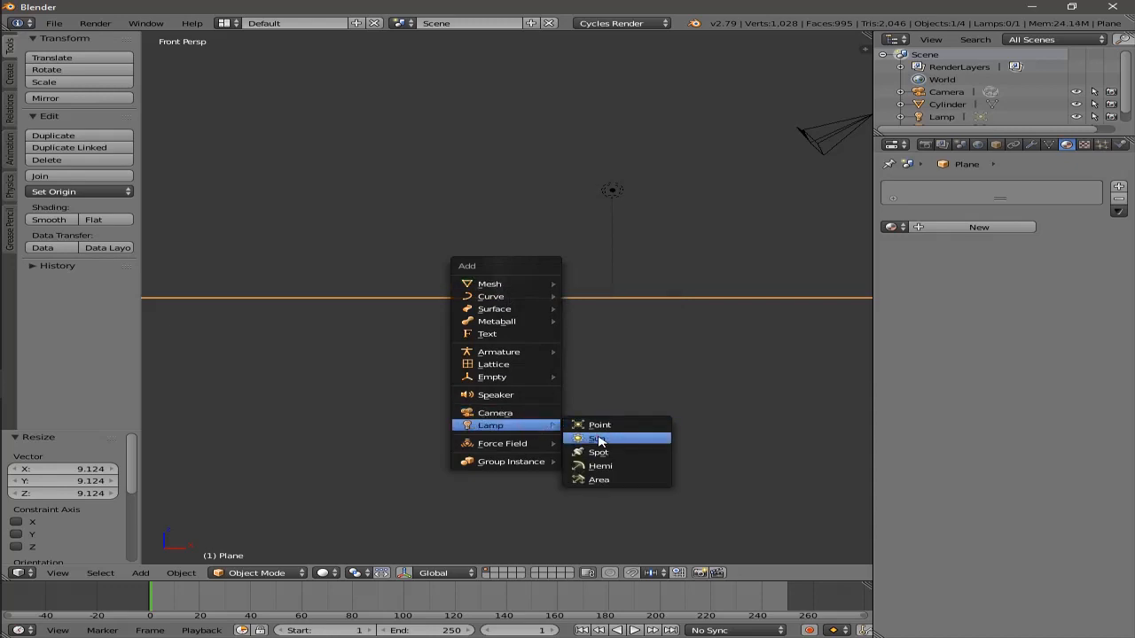
left_click(600, 441)
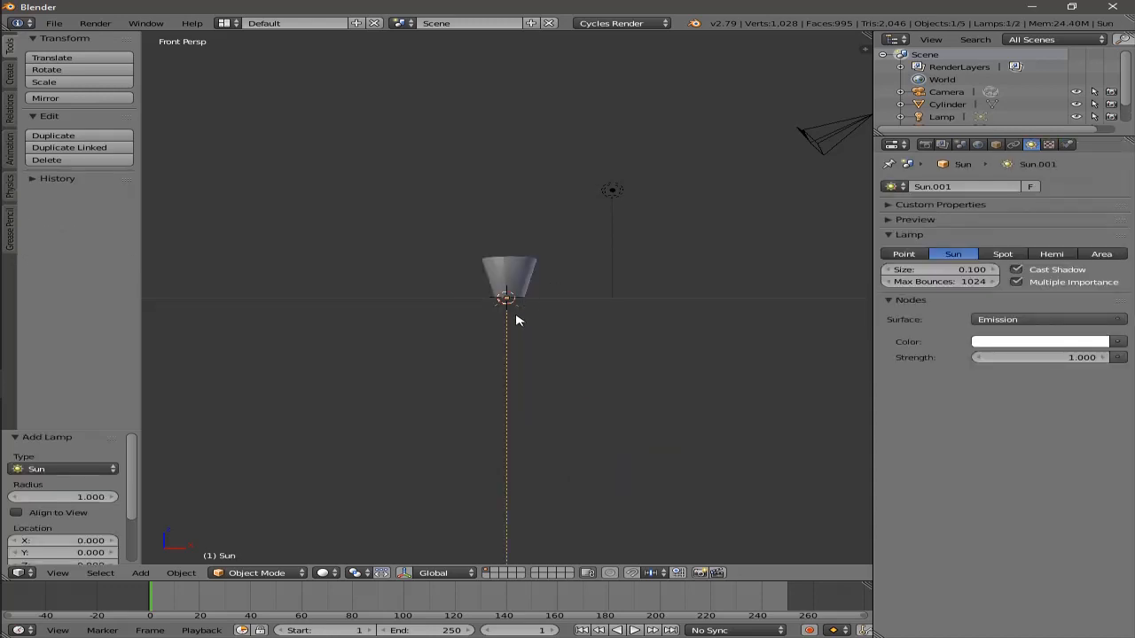
key("g")
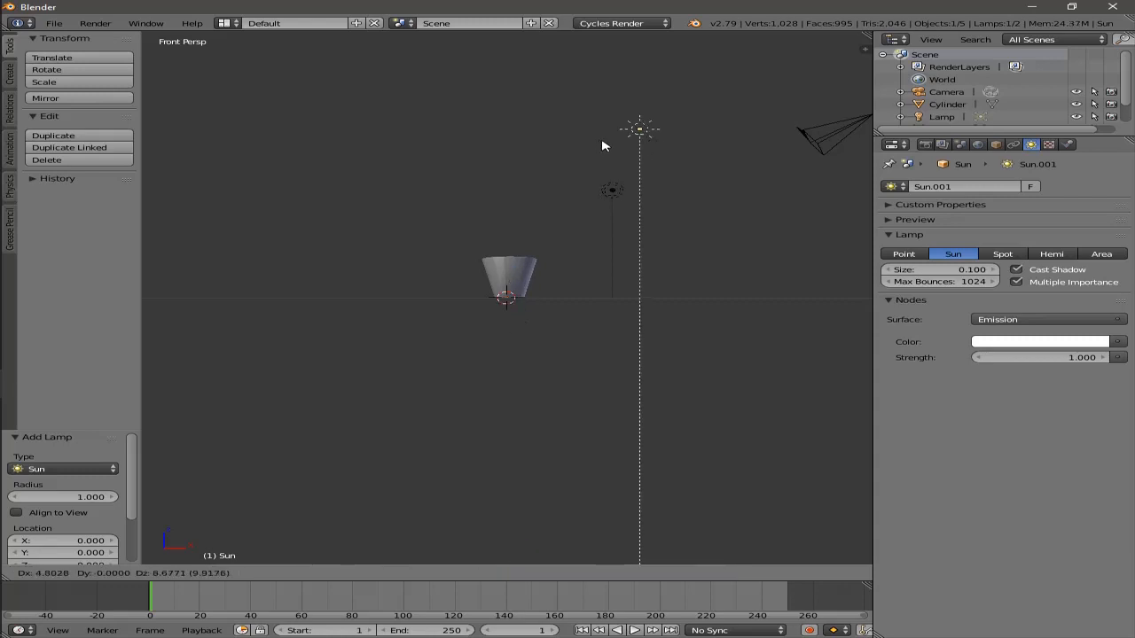
left_click(534, 113)
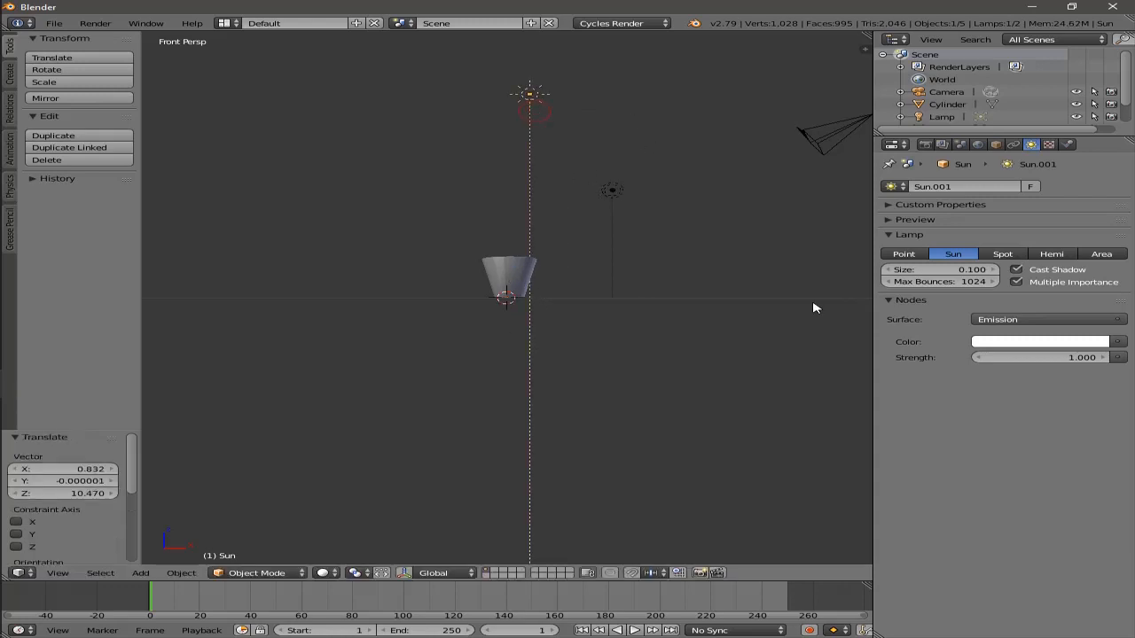
Keep the Sun lamp's strength at 1.000 and render the current frame with Cycles.
left_click(1039, 357)
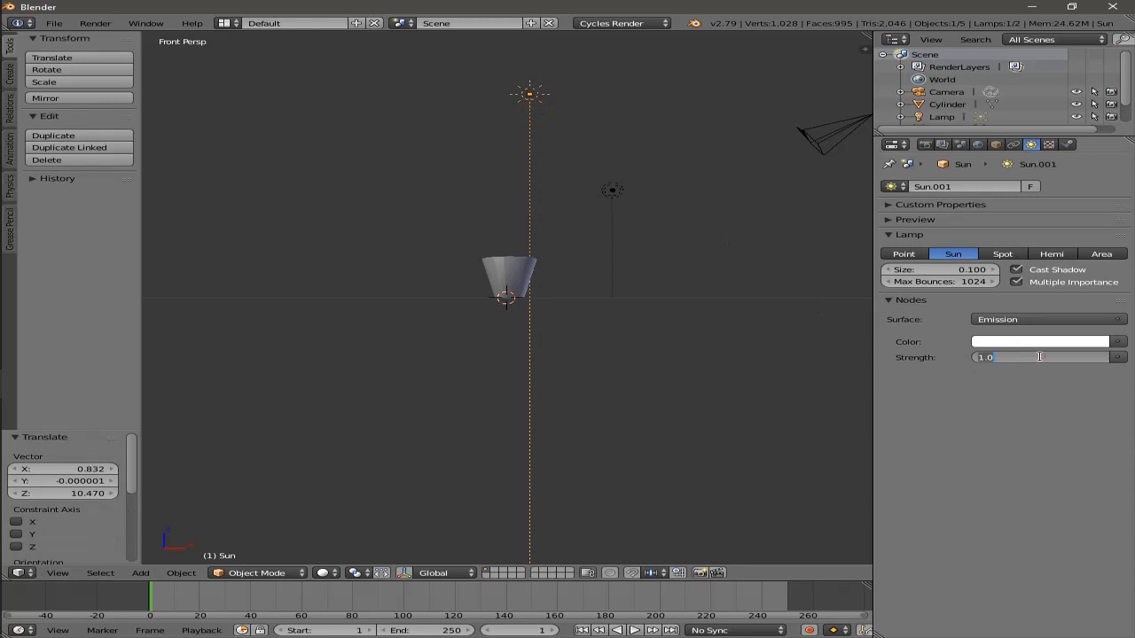
left_click(961, 402)
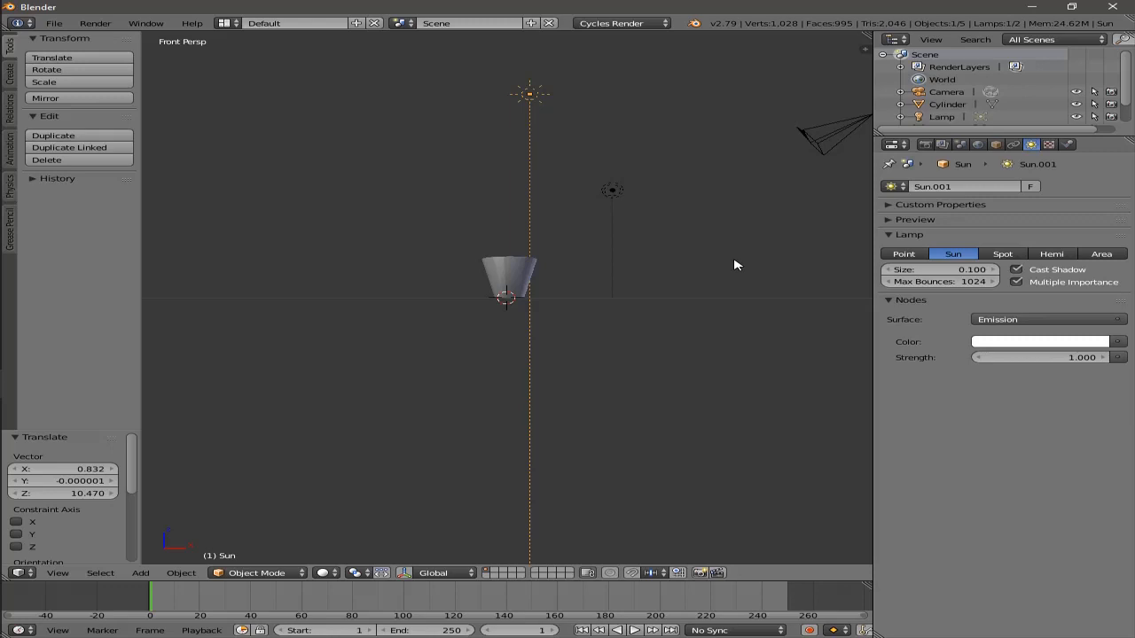
key("F12")
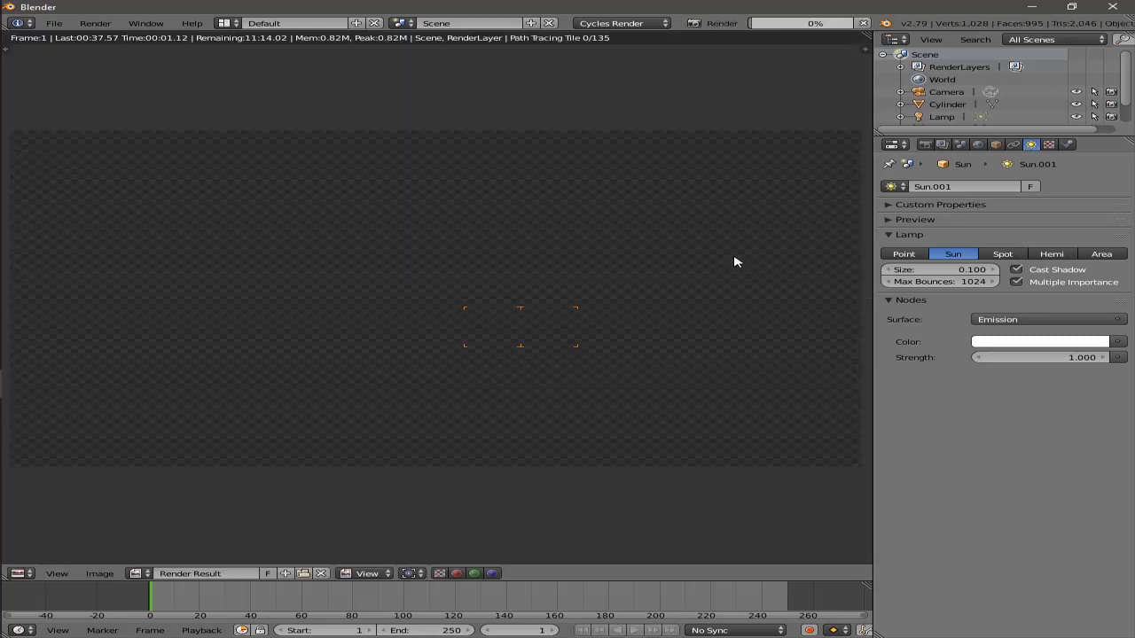